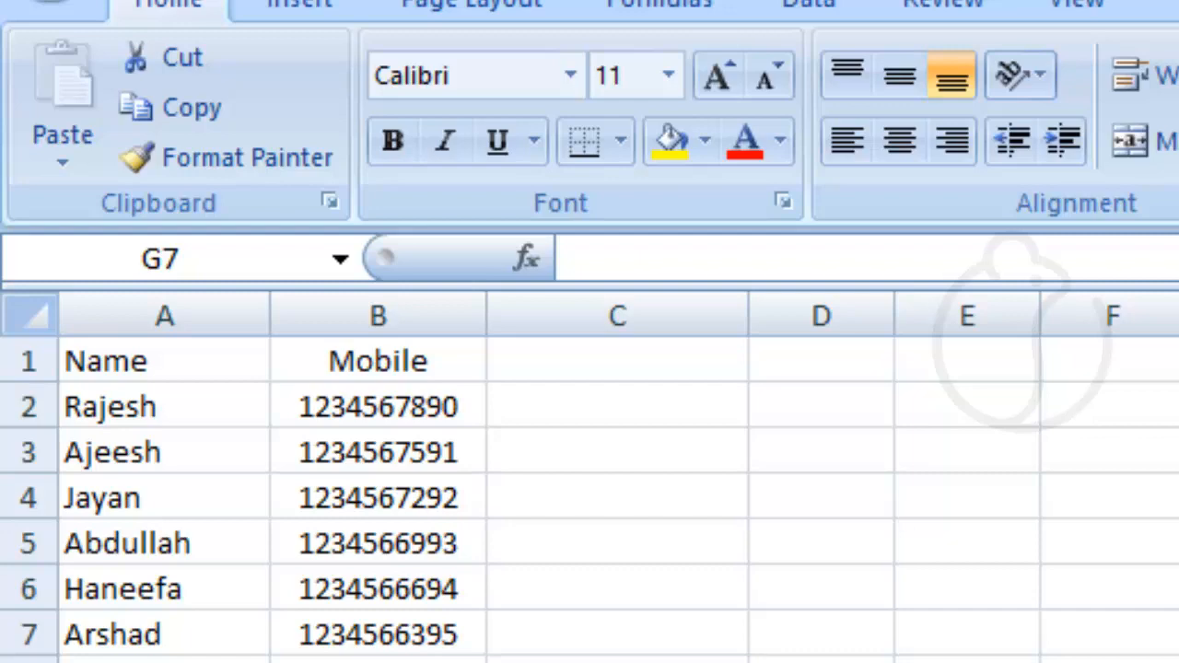
left_click_drag(150, 465, 166, 662)
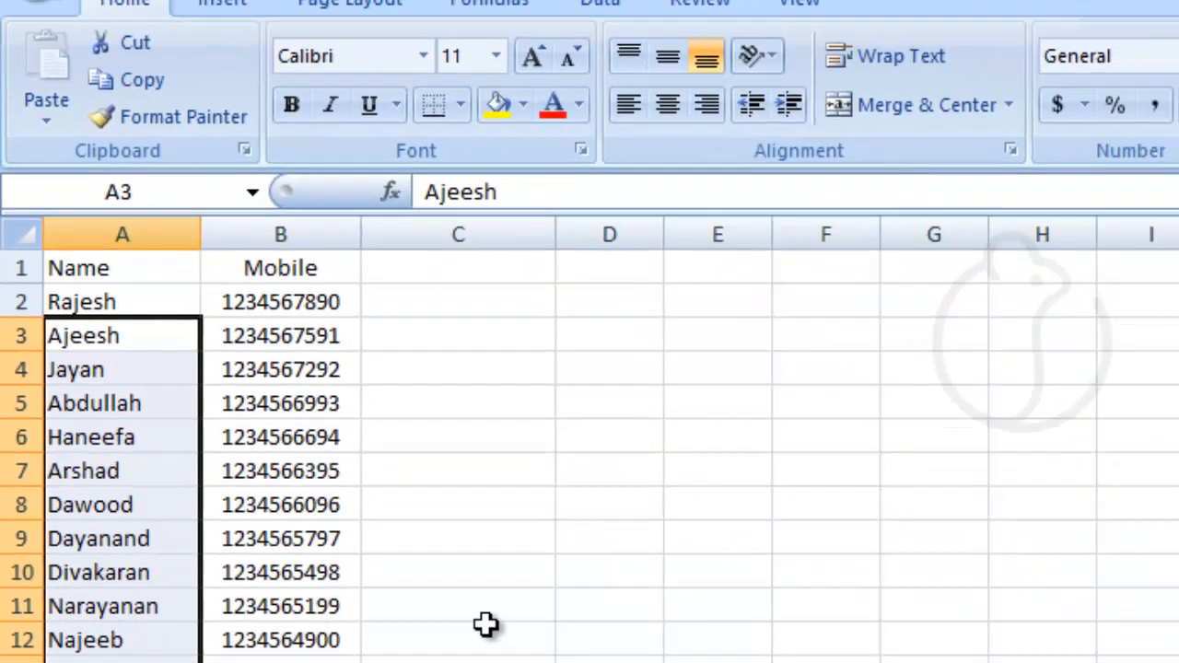
left_click(449, 562)
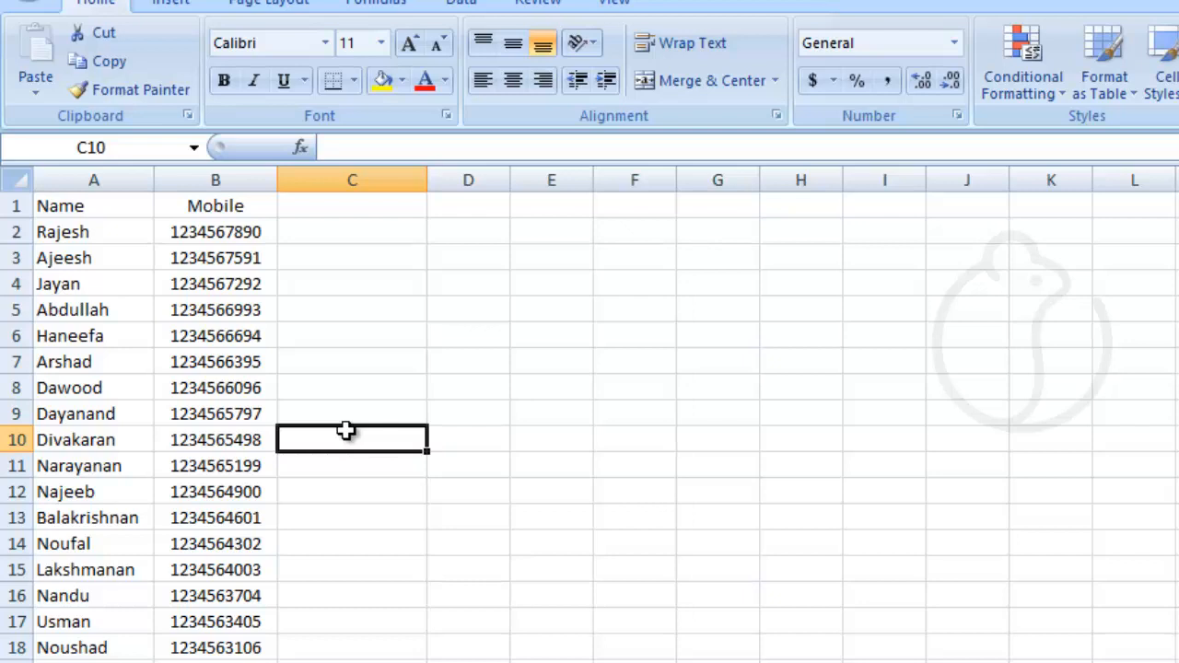
Enter the code CLUB001 in cell C2, beside the first contact's mobile number.
left_click(317, 232)
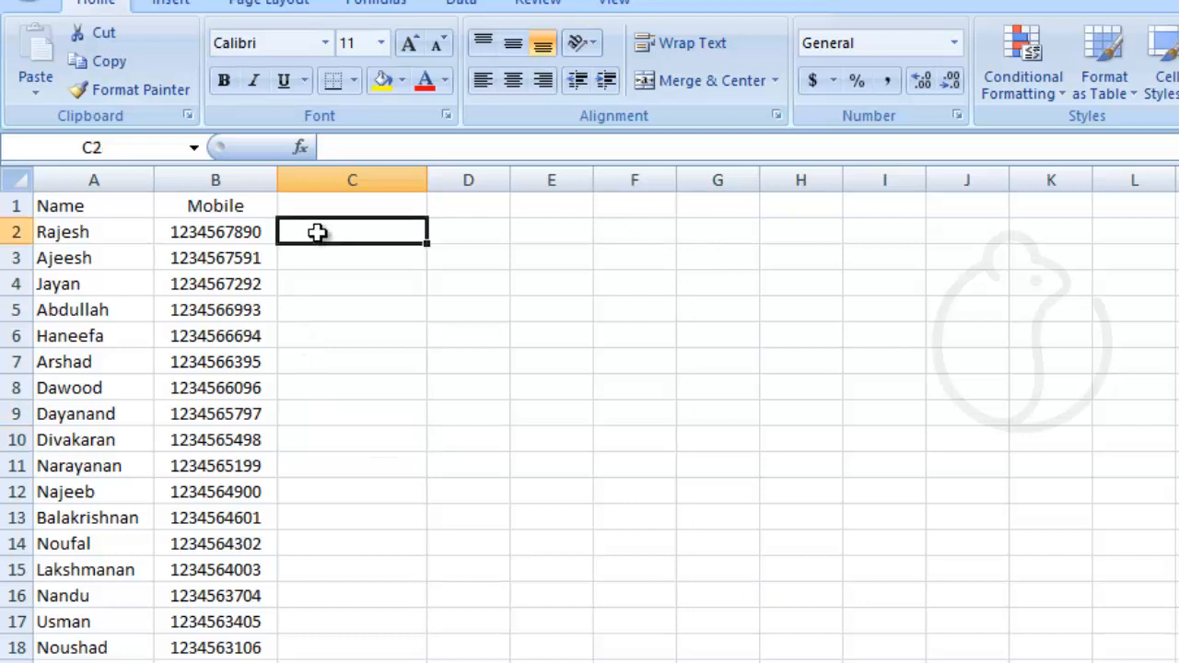
type("CLU")
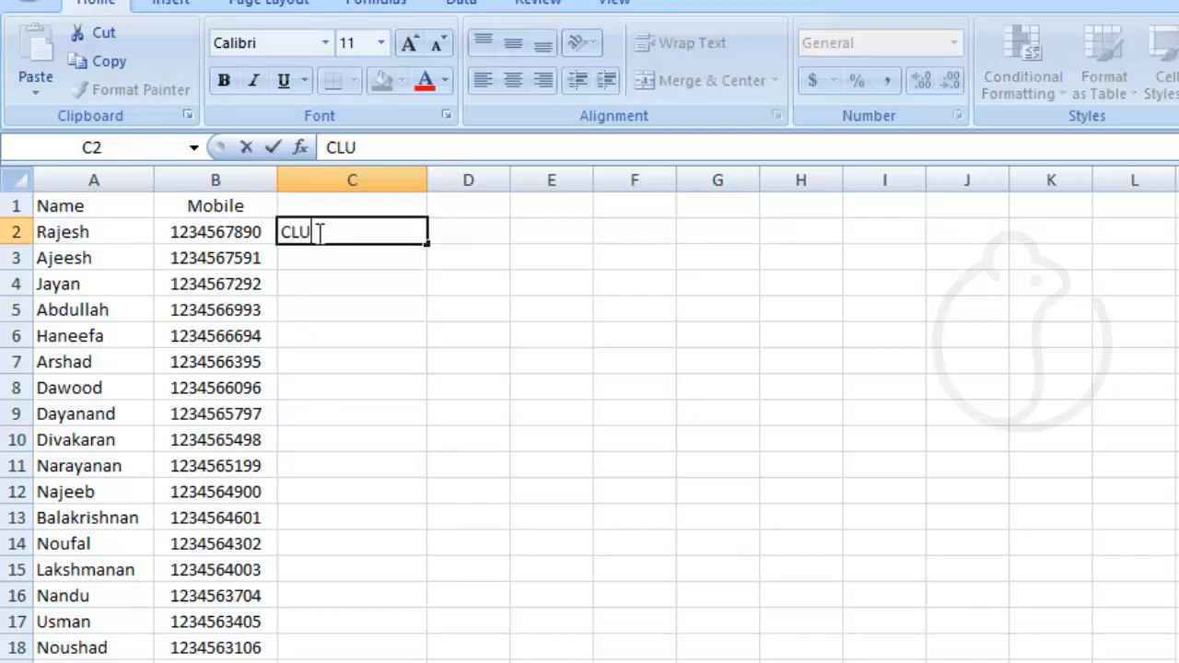
type("B001")
key("ctrl+Return")
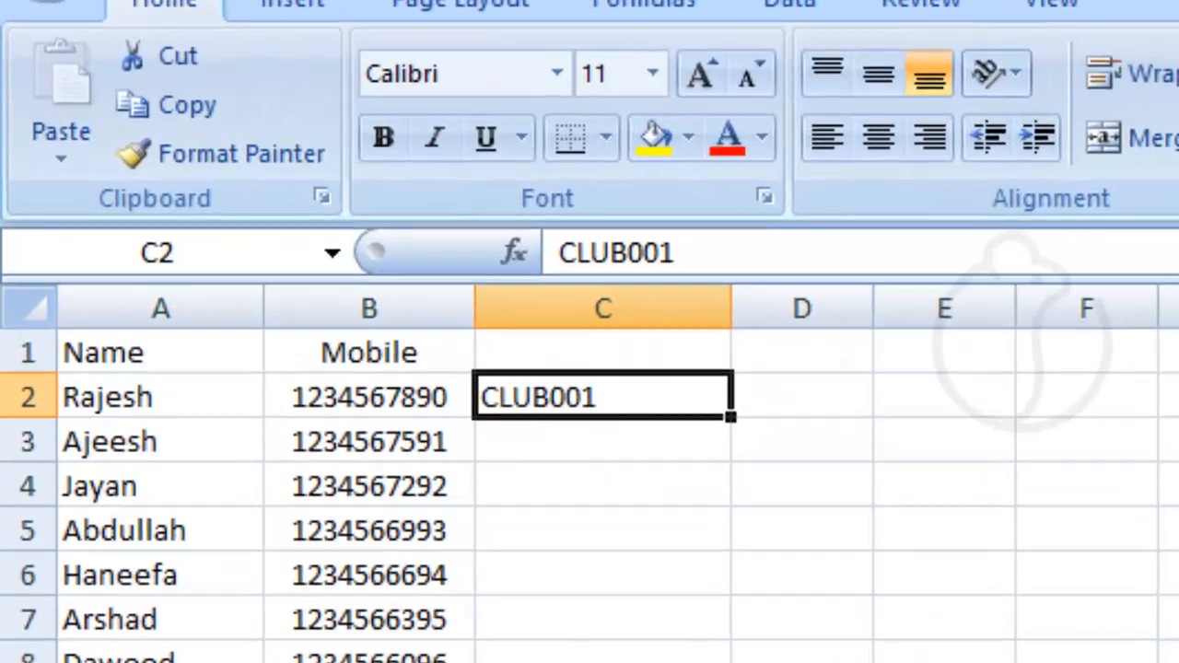
Copy the code in C2 into cell C3 and change its last digit so it reads CLUB002.
key("ctrl+c")
key("Down")
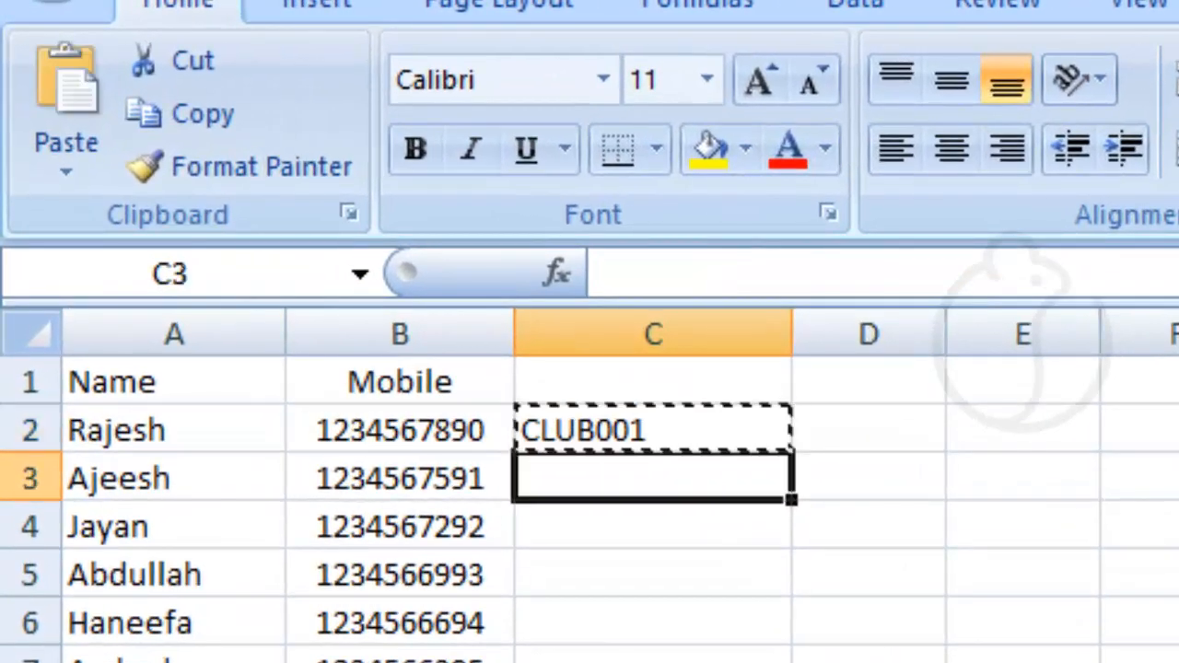
key("Return")
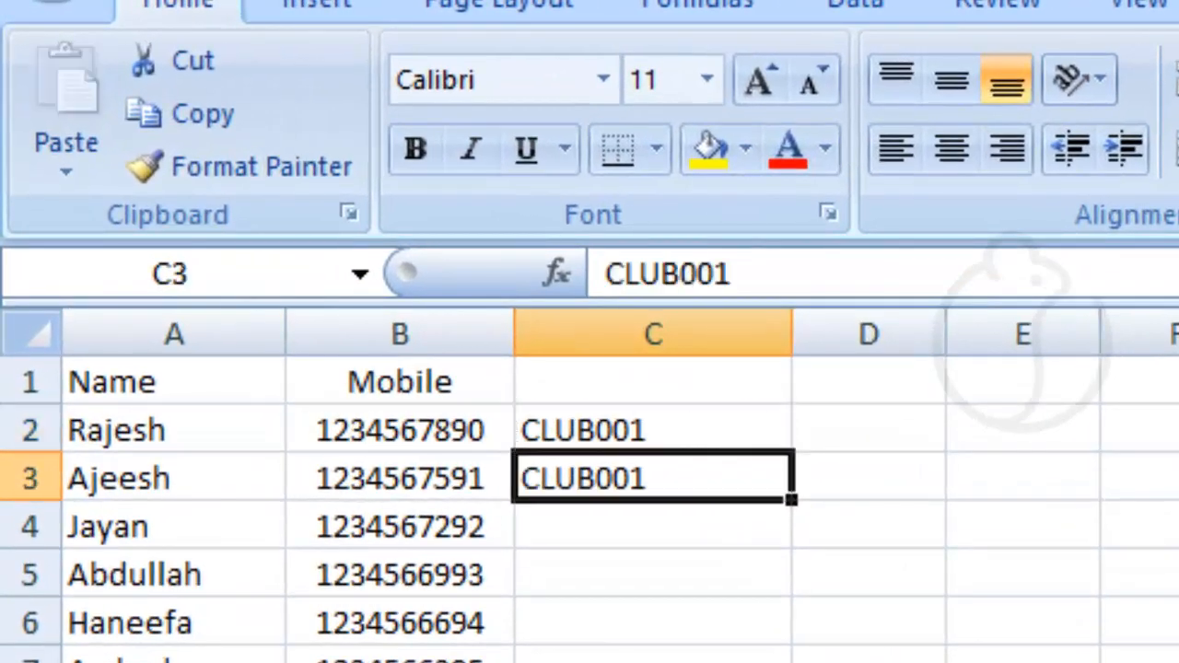
key("F2")
key("BackSpace")
type("2")
key("Return")
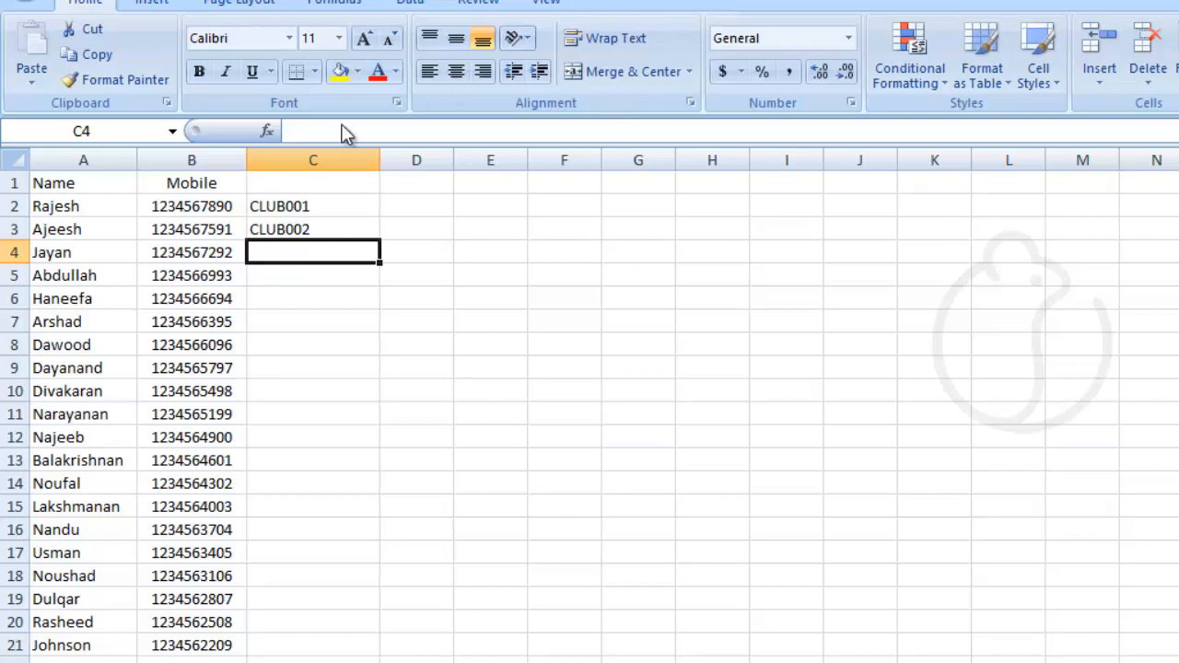
Fill the CLUB code series down column C through row 21, ending at CLUB020.
left_click_drag(321, 210, 389, 647)
left_click(171, 321)
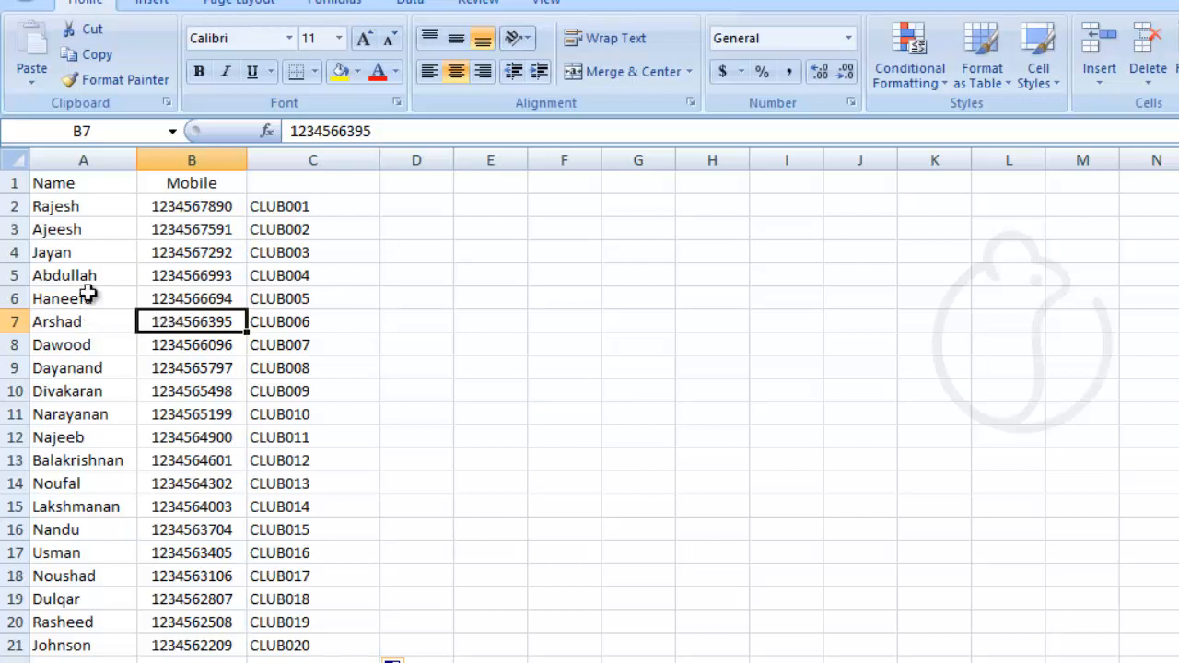
left_click(307, 184)
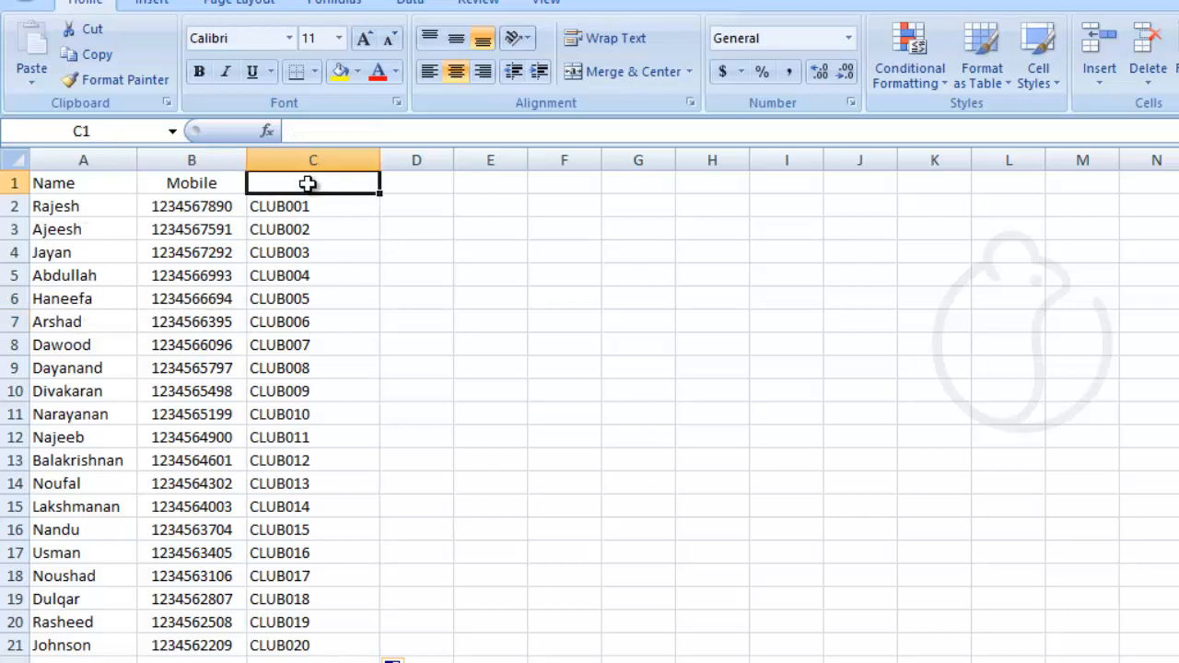
left_click_drag(182, 209, 188, 636)
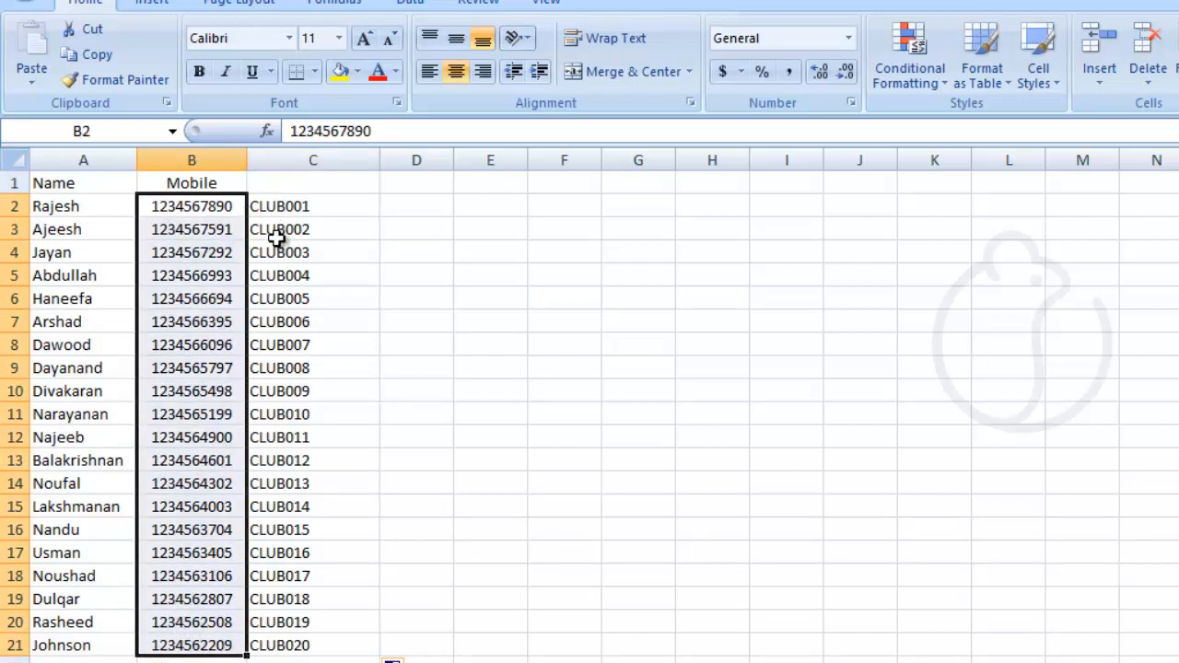
left_click_drag(276, 208, 282, 645)
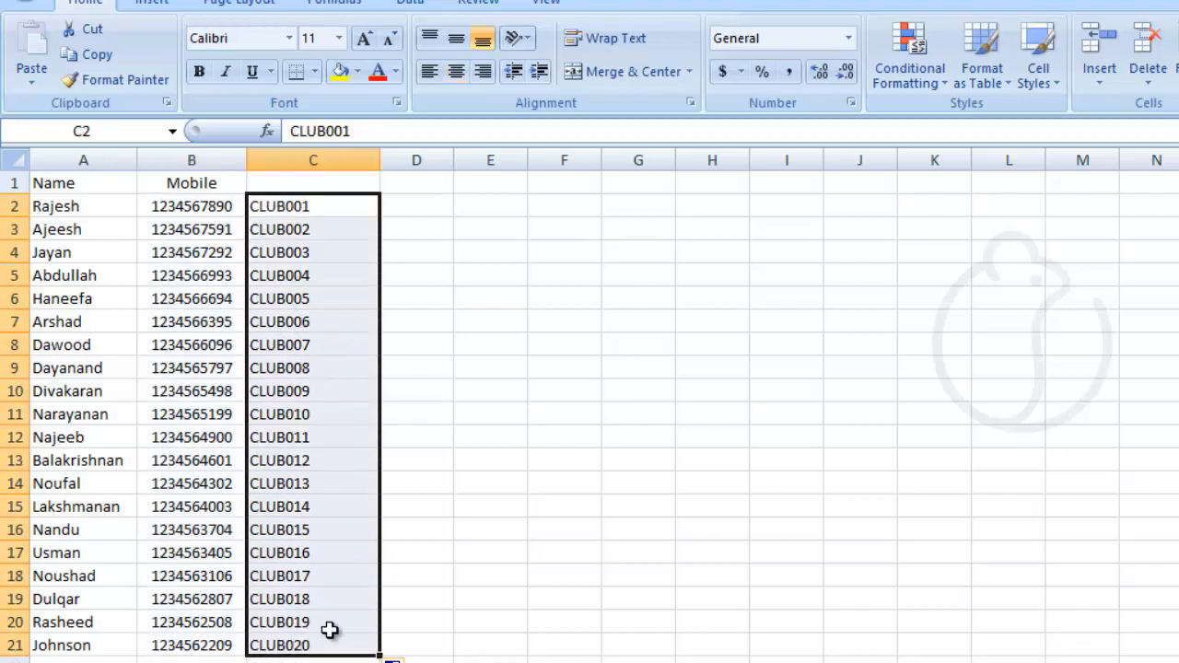
Widen column D and enter =C2&" "&A2 in cell D2 to join the club code and name with a space.
left_click_drag(454, 160, 498, 162)
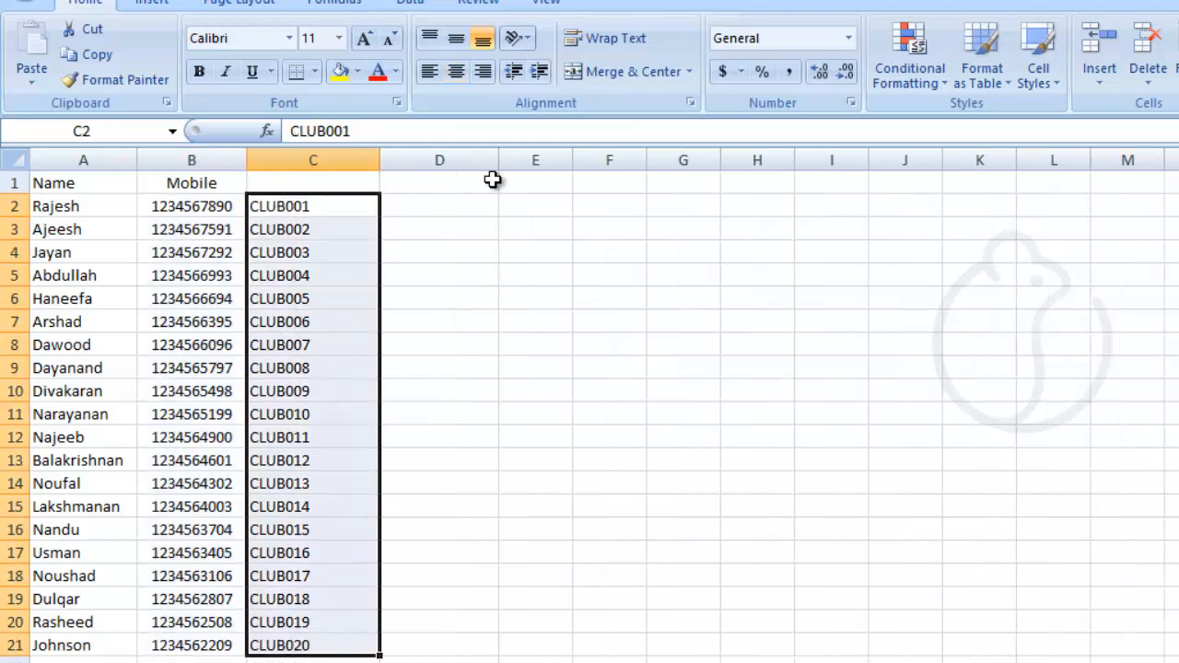
left_click_drag(338, 208, 334, 642)
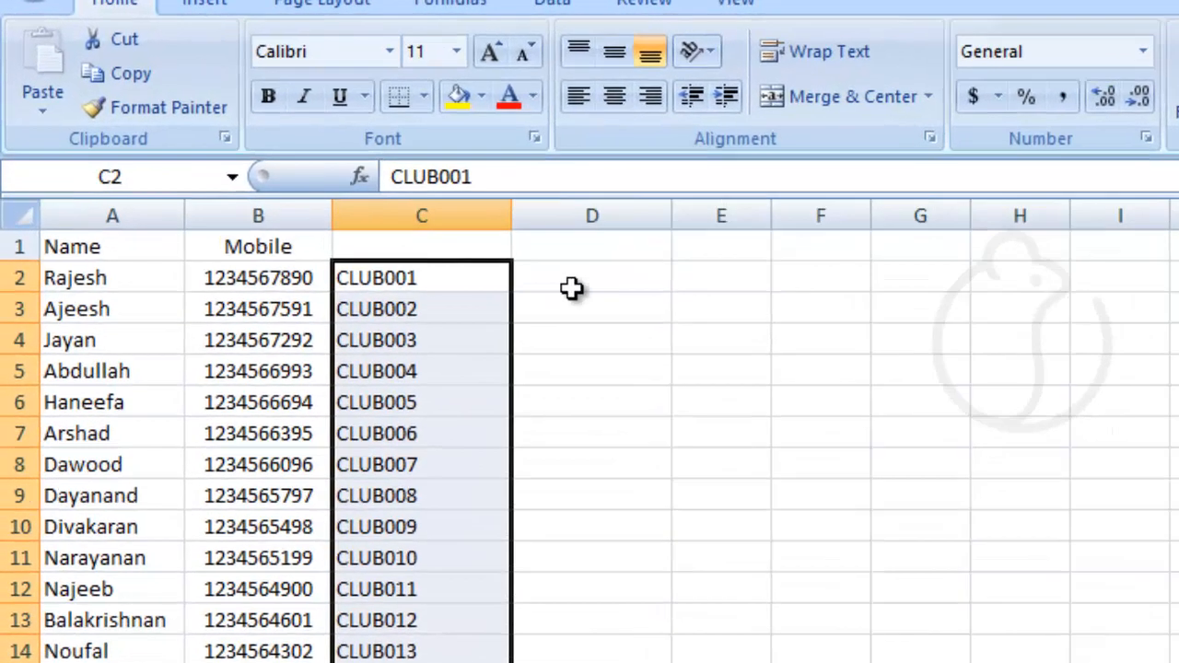
left_click(437, 209)
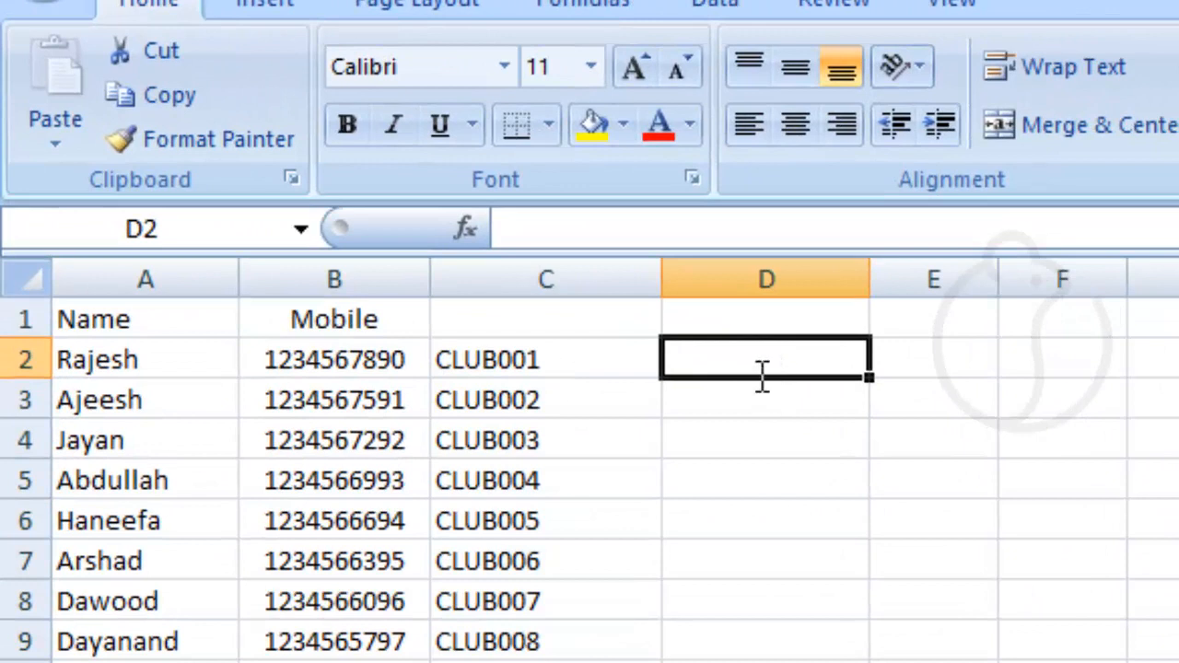
type("=")
left_click(579, 360)
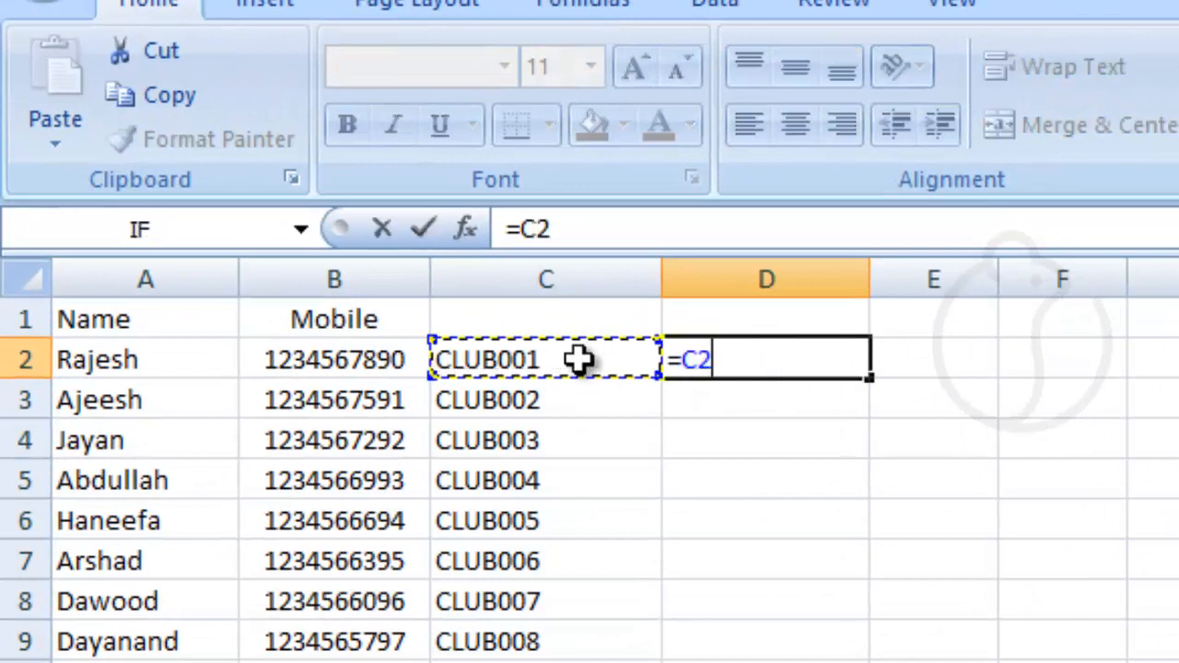
type("&")
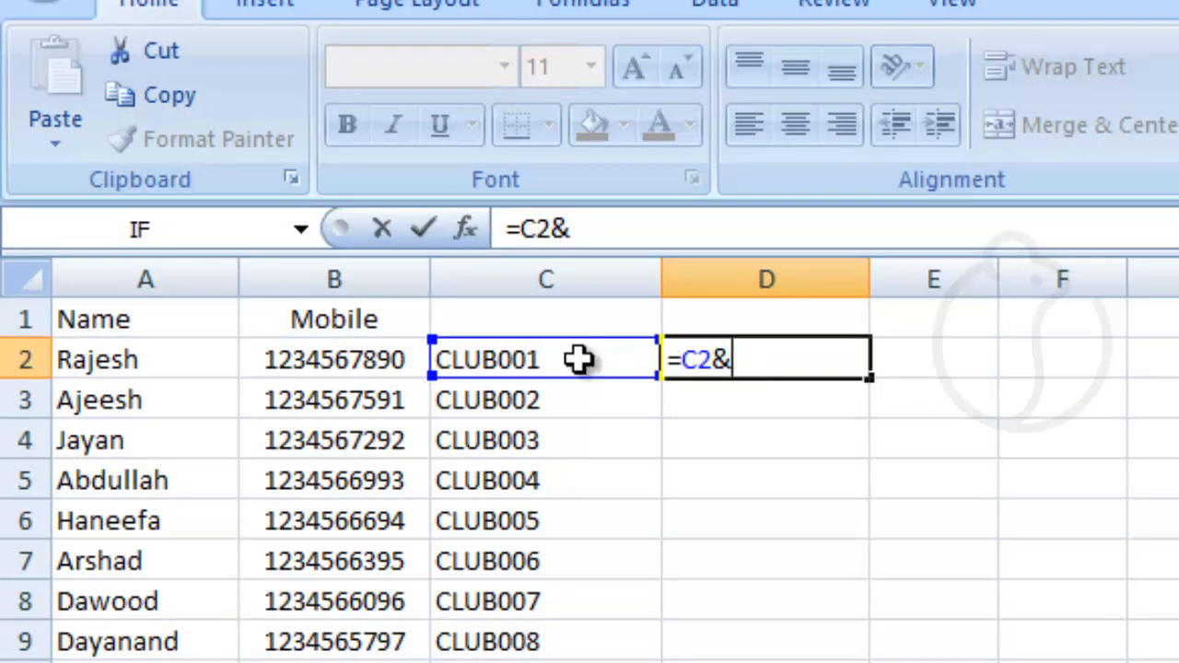
type("\" \"&")
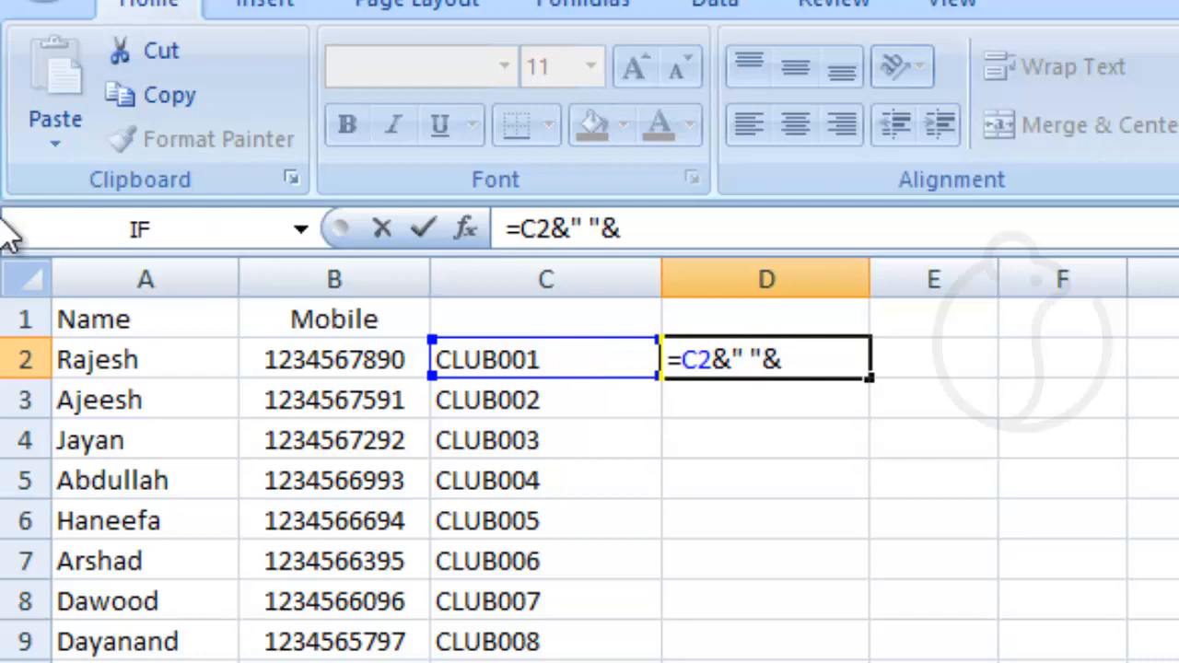
left_click(96, 359)
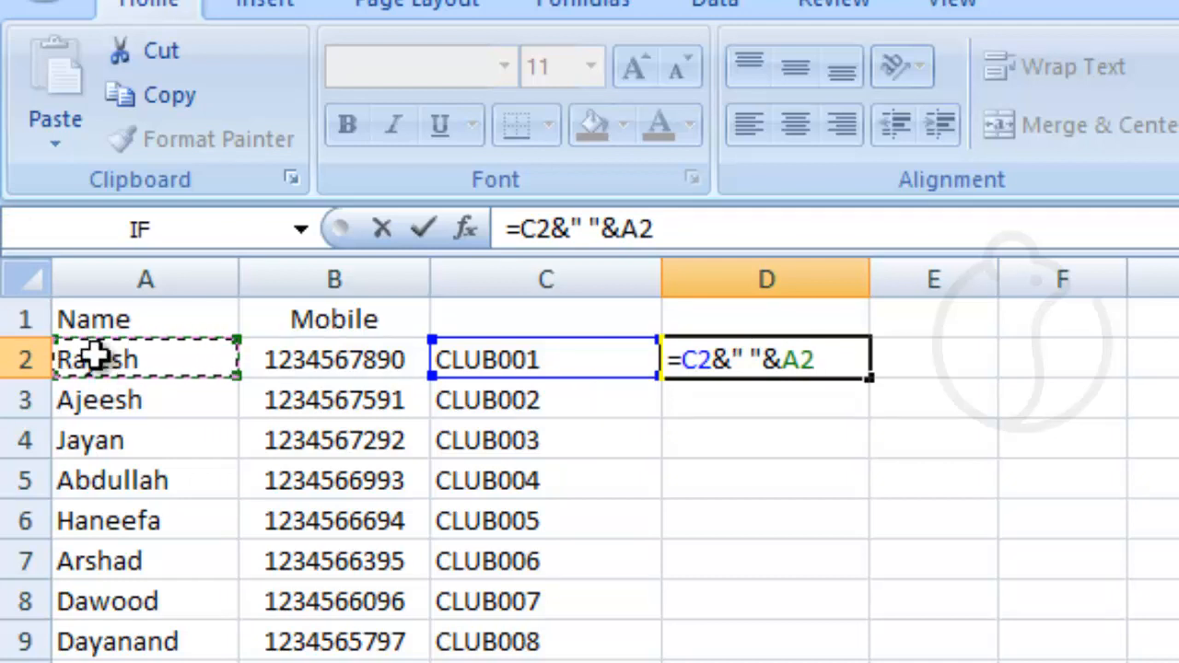
key("Return")
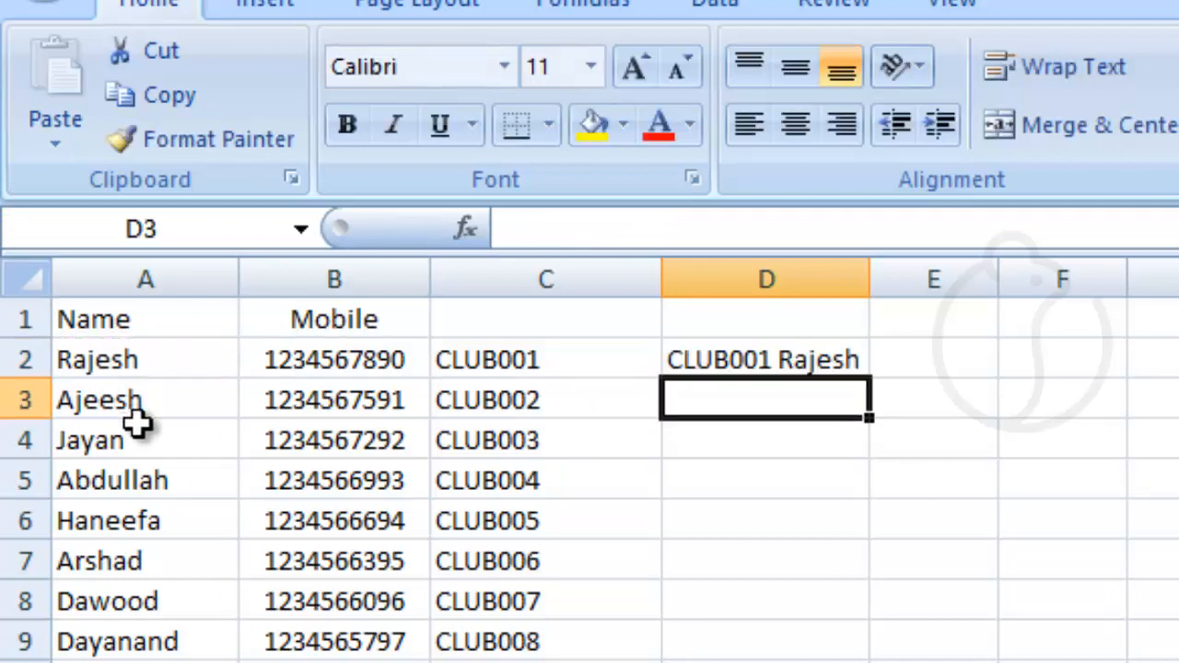
Check the space between the quotes in D2's formula, and fill the formula down through D21.
left_click(719, 362)
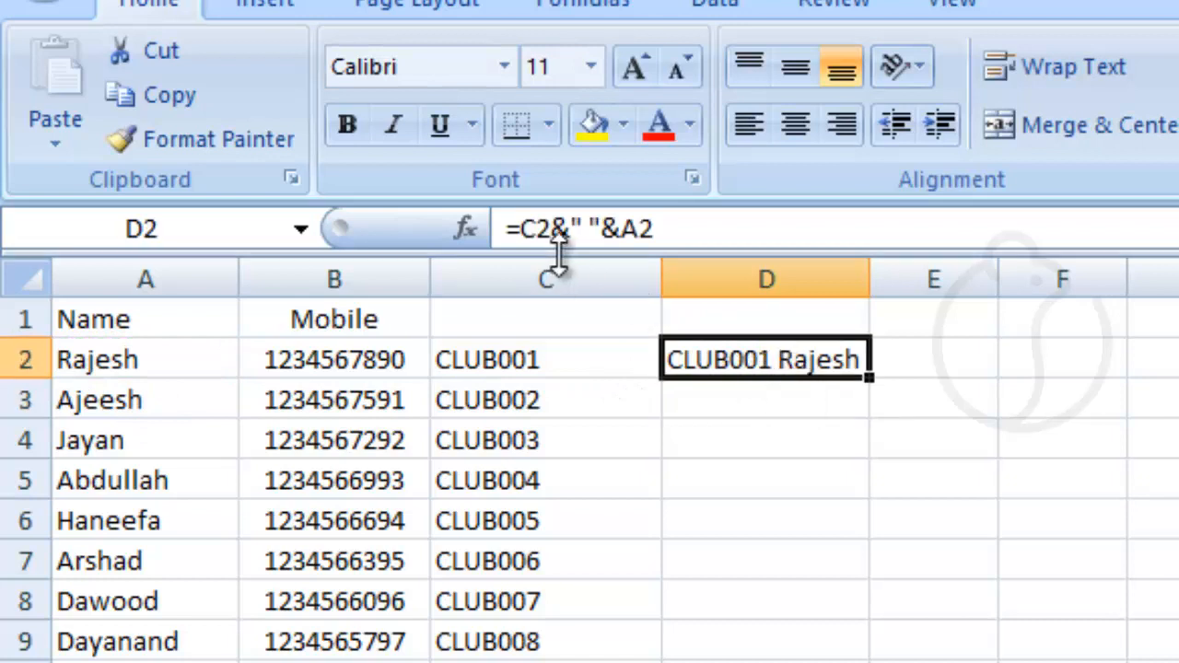
left_click(585, 230)
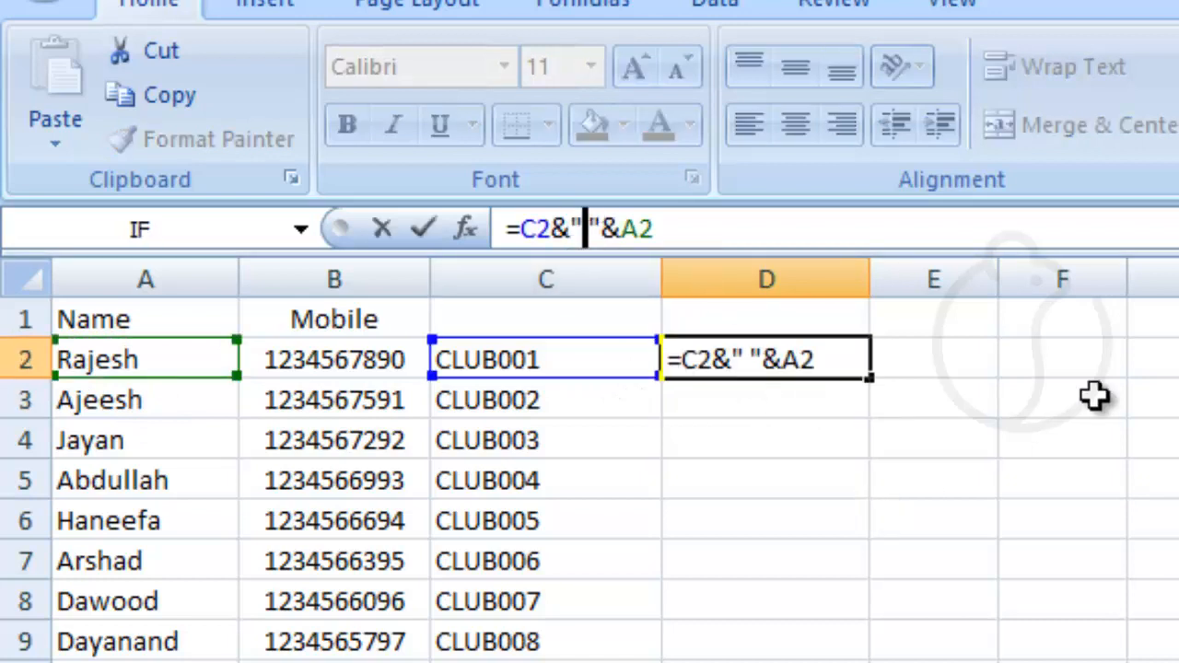
left_click(1093, 395)
left_click(859, 373)
left_click_drag(871, 392, 866, 659)
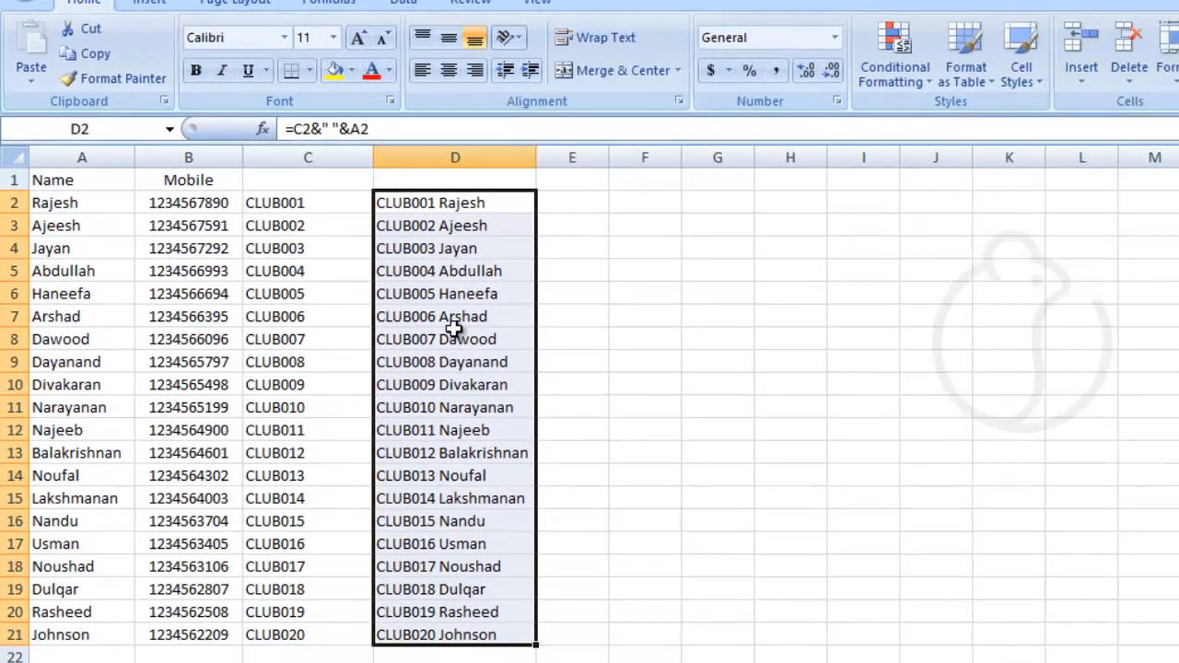
left_click(457, 302)
Copy D2:D21, paste it as values only over the names in A2:A21, and autofit column A's width.
left_click_drag(453, 212, 451, 635)
right_click(432, 211)
left_click(480, 236)
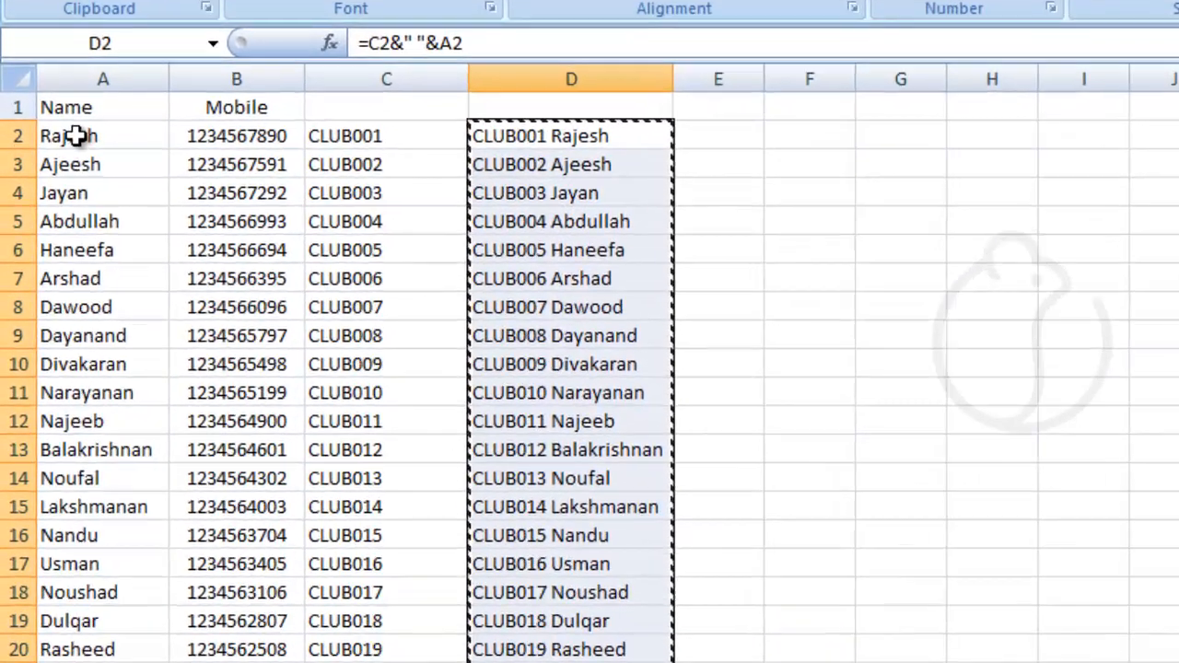
right_click(77, 135)
left_click(194, 249)
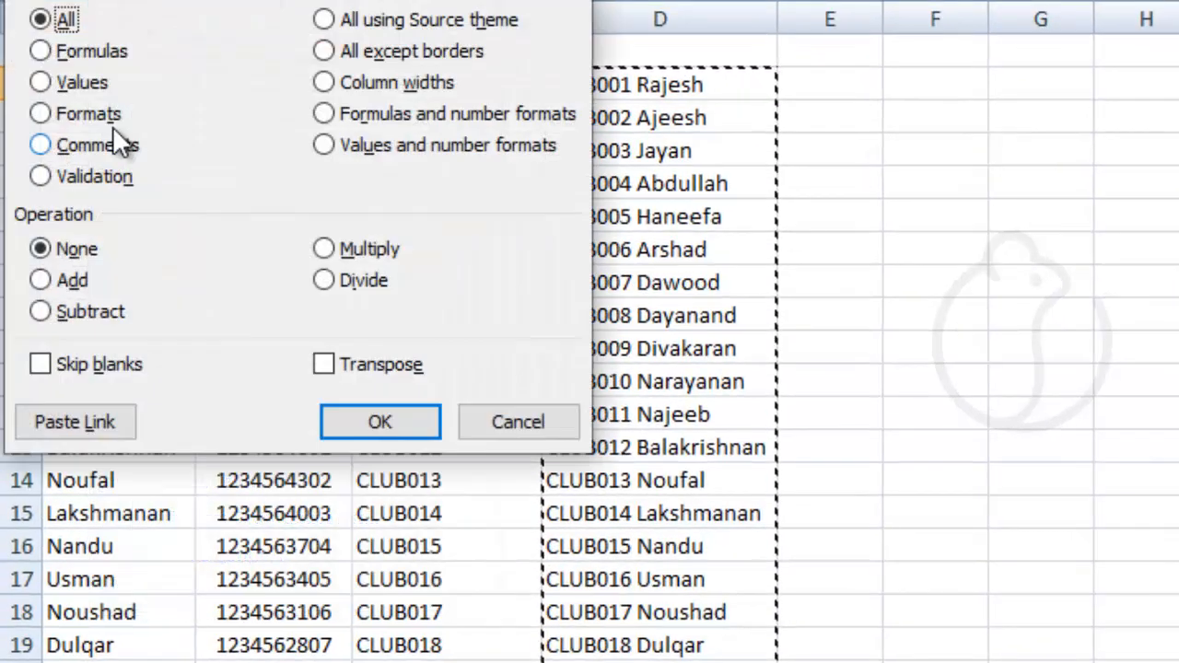
left_click_drag(106, 0, 396, 43)
left_click(334, 184)
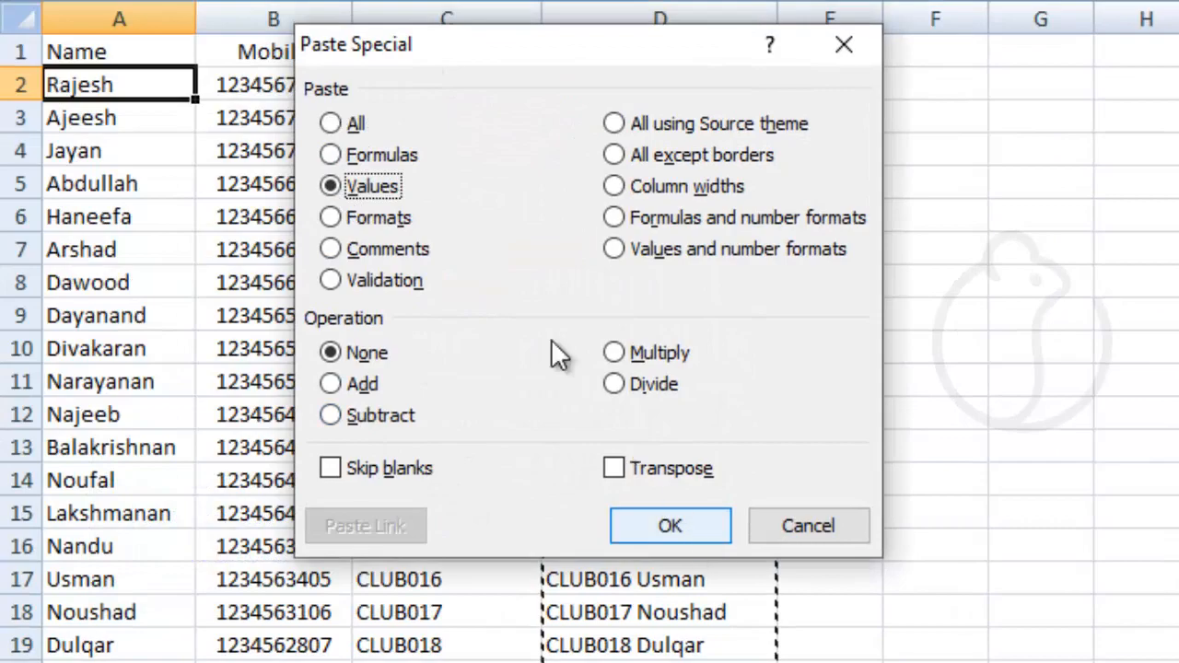
left_click(679, 525)
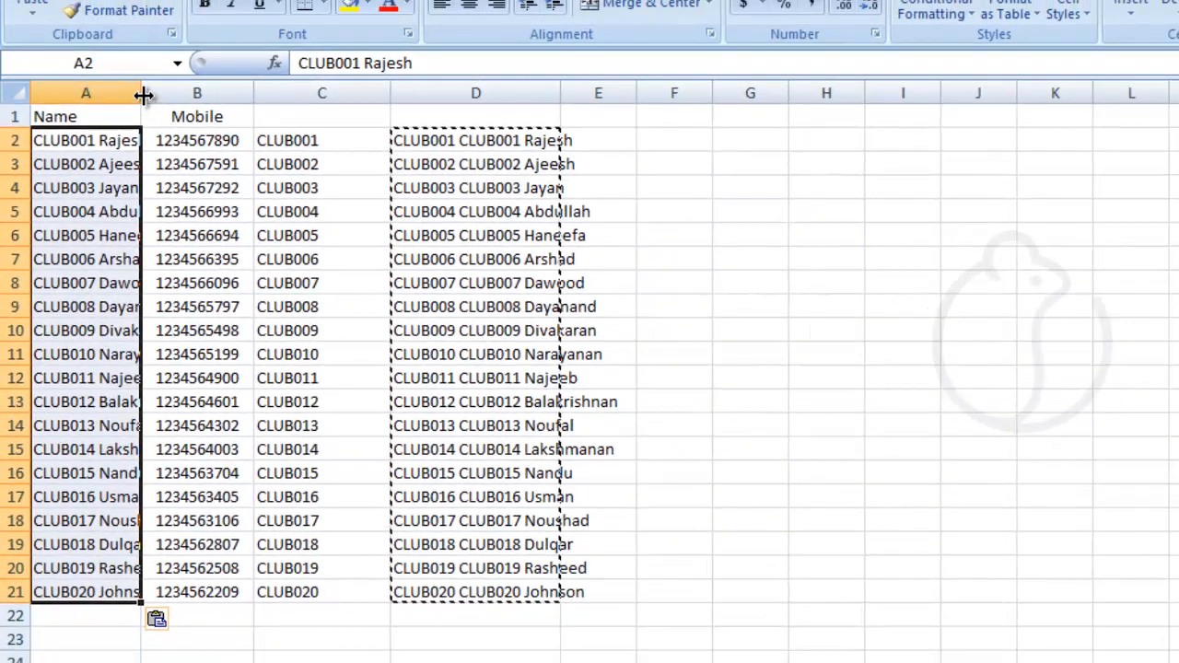
double_click(187, 31)
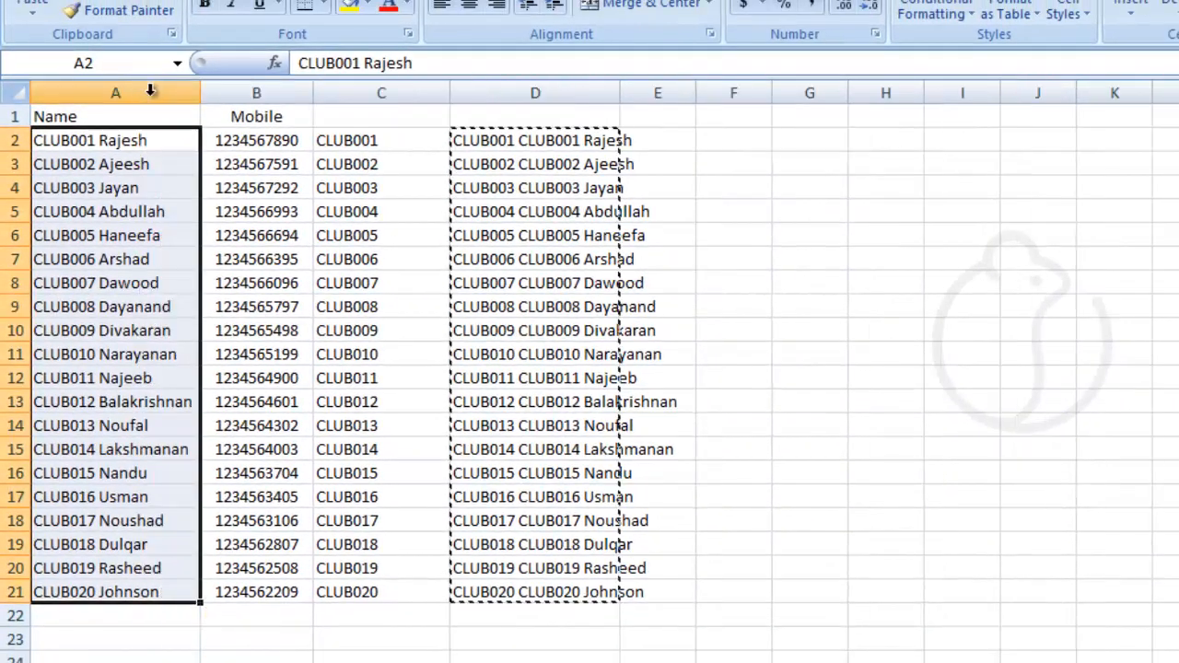
Delete helper columns D and C, which hold the joining formulas and the club codes.
left_click(474, 93)
right_click(474, 93)
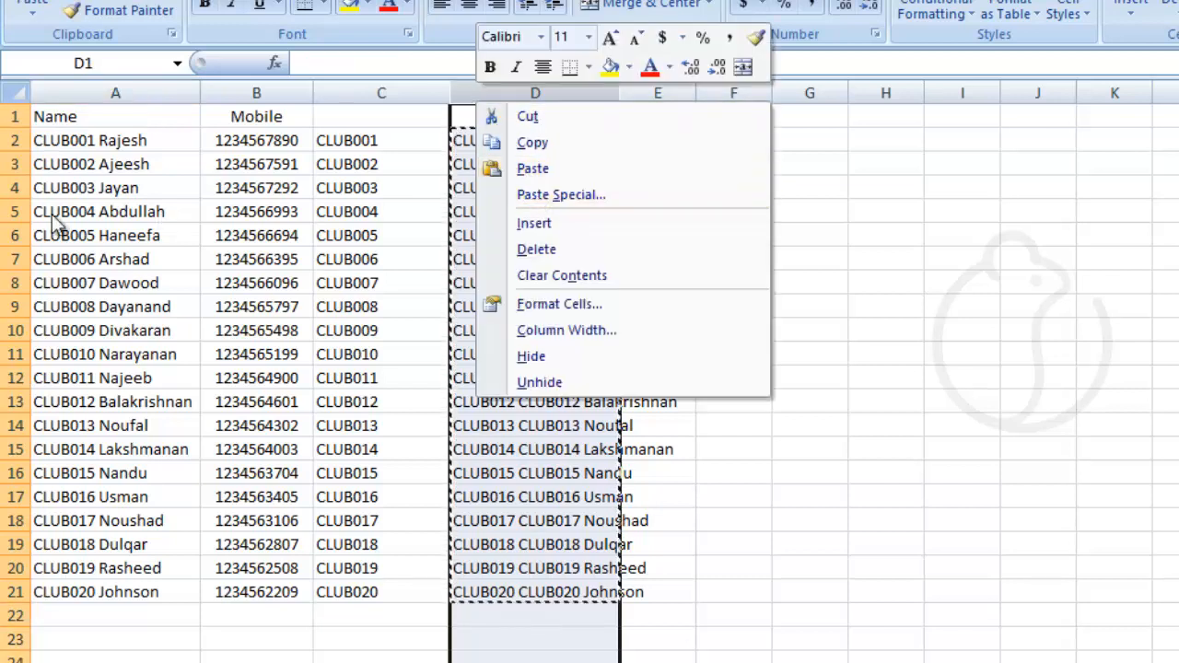
left_click(569, 249)
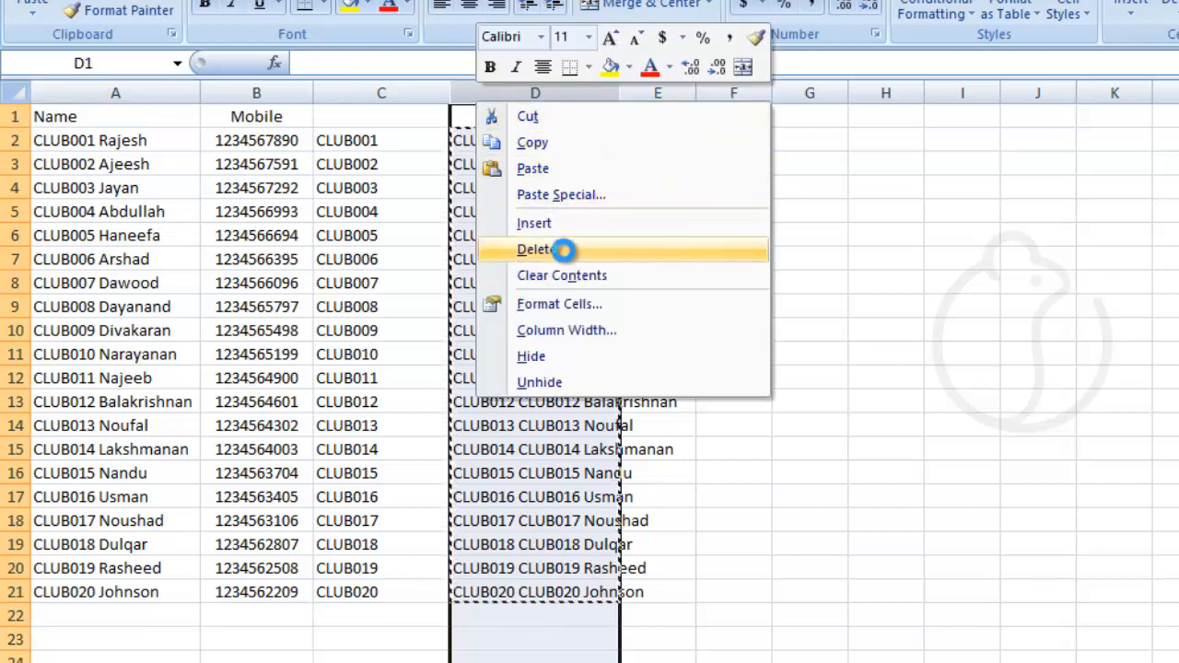
left_click(358, 92)
right_click(358, 92)
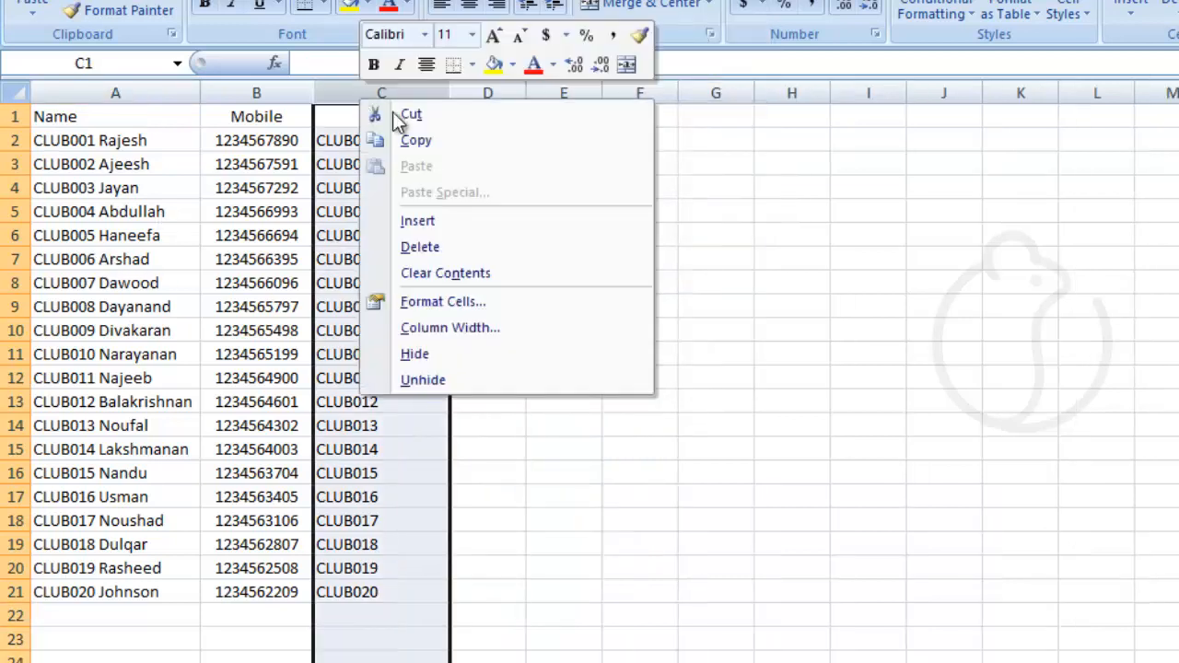
left_click(433, 246)
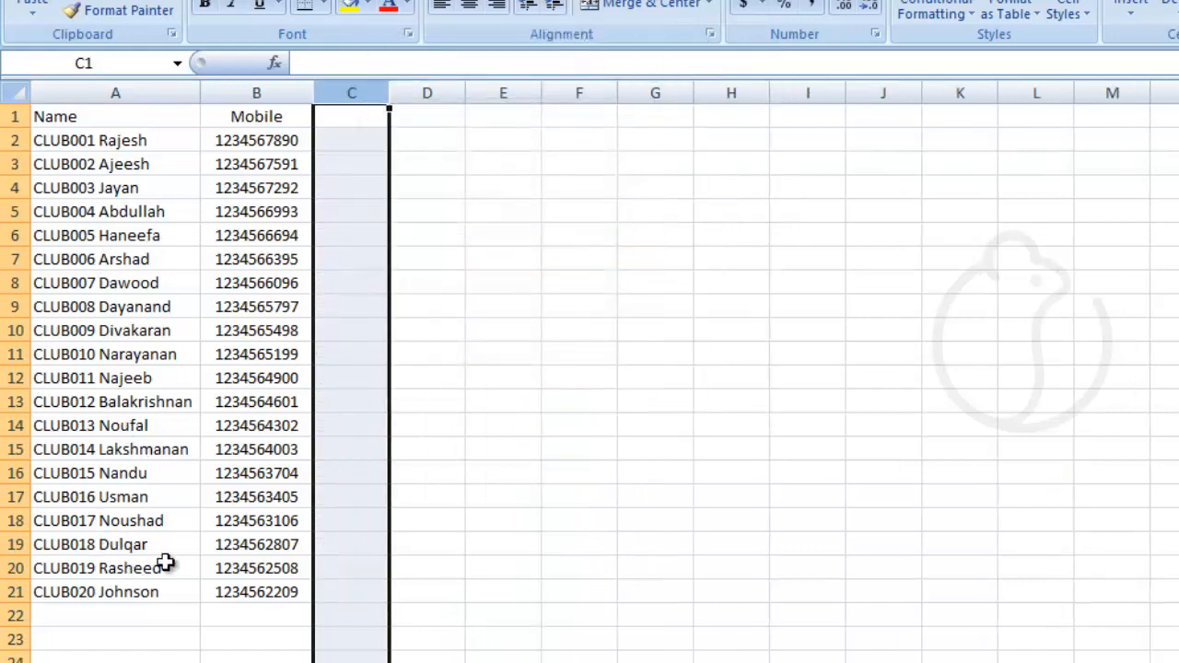
Widen column C to 25.00 and fill C2:C21 with the formula ="+91"&B2 to prefix each mobile number with the country code.
left_click_drag(387, 92, 526, 92)
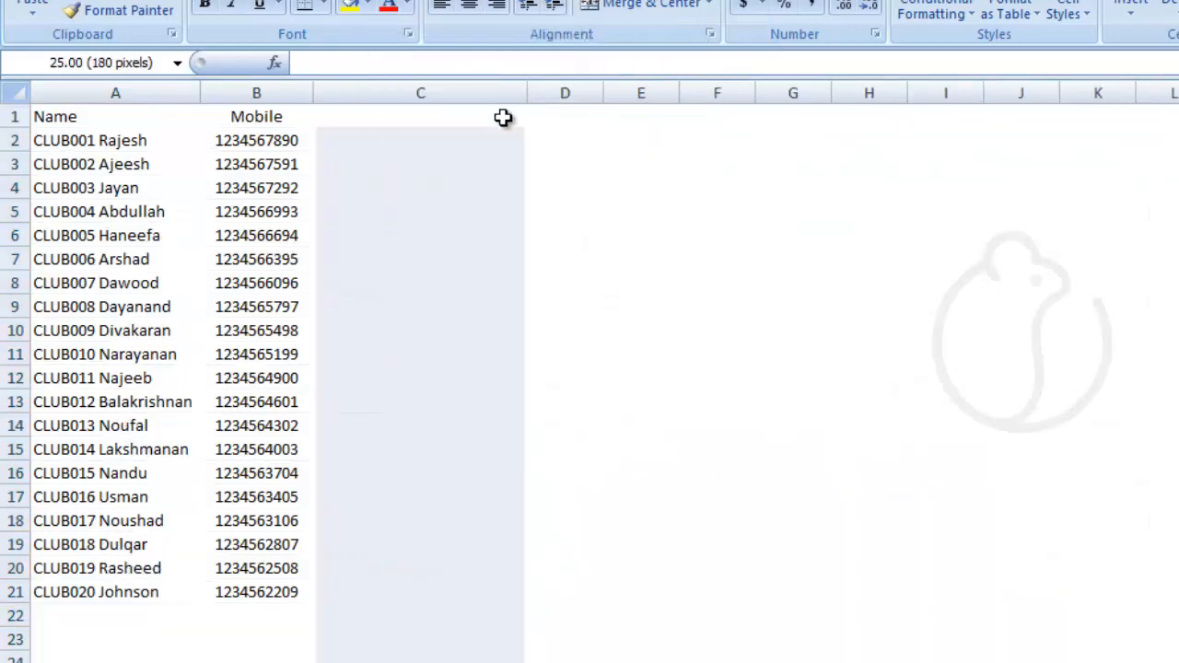
left_click_drag(254, 140, 256, 592)
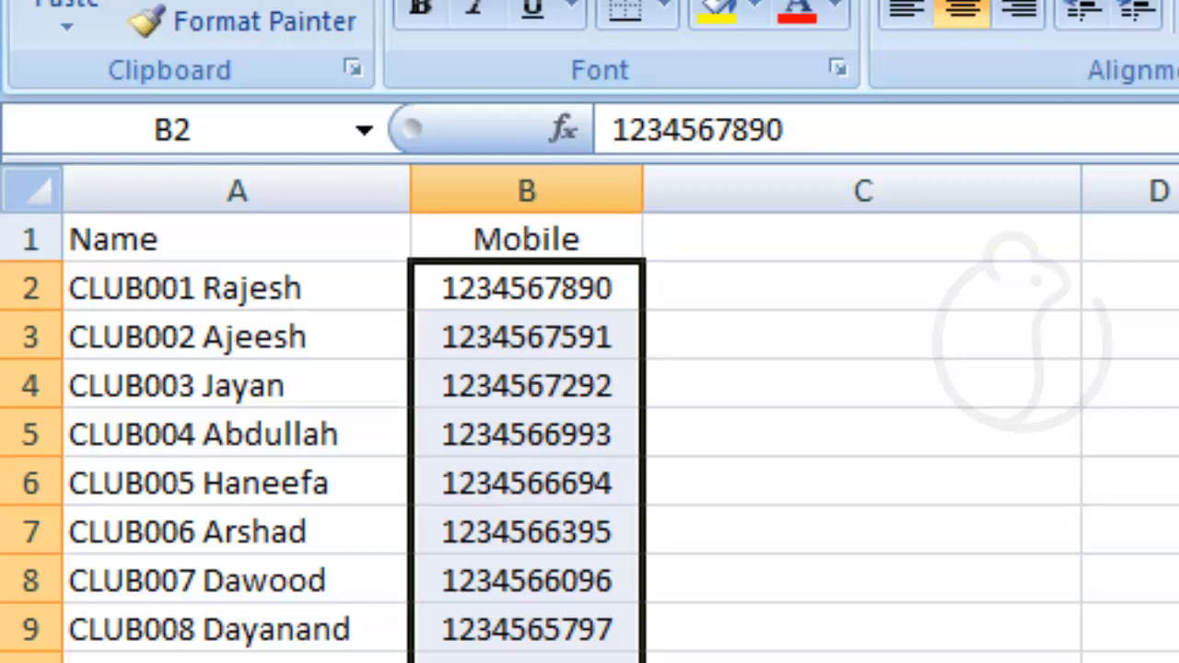
left_click(827, 292)
type("=")
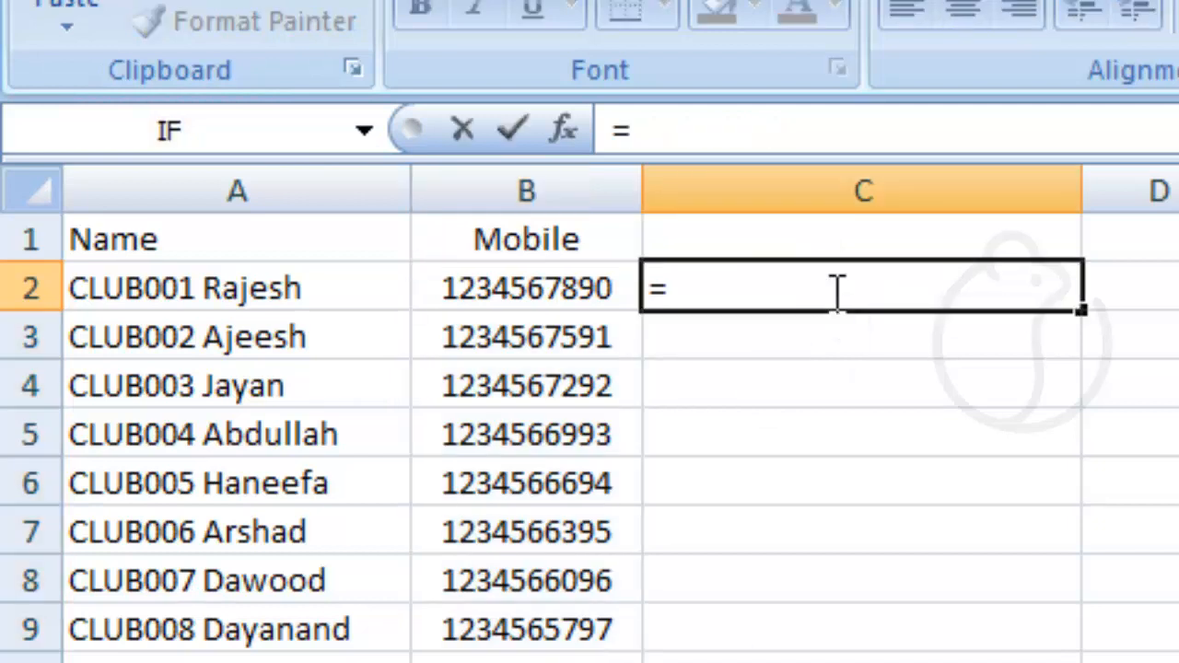
type("\"+91")
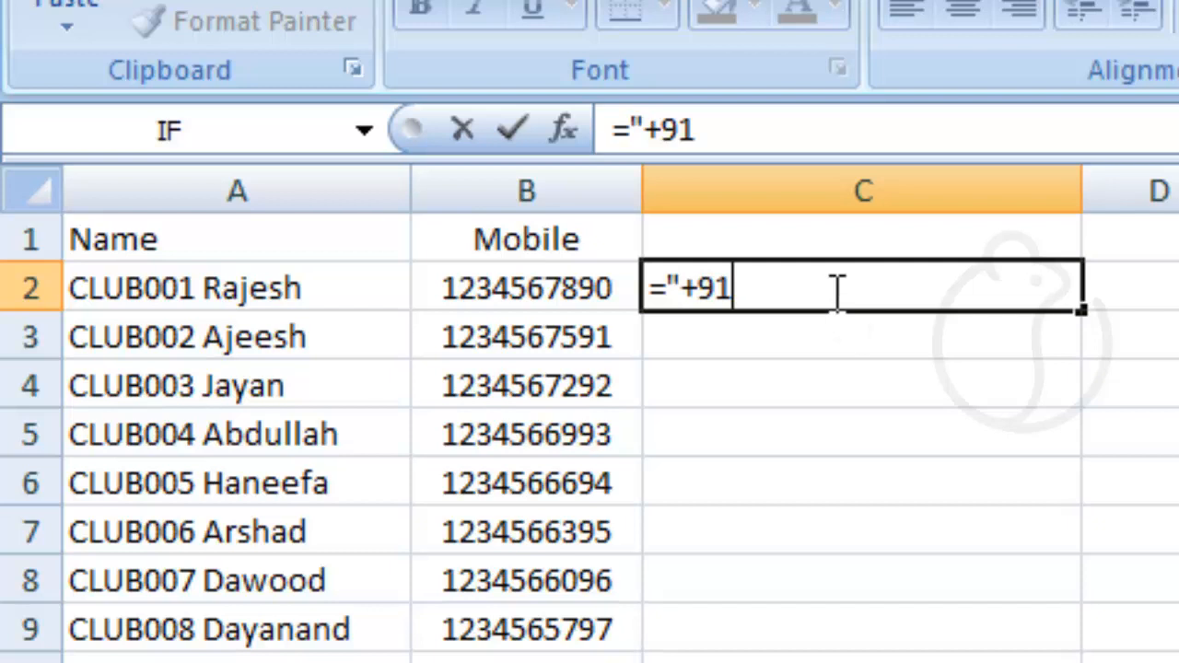
type("\"&")
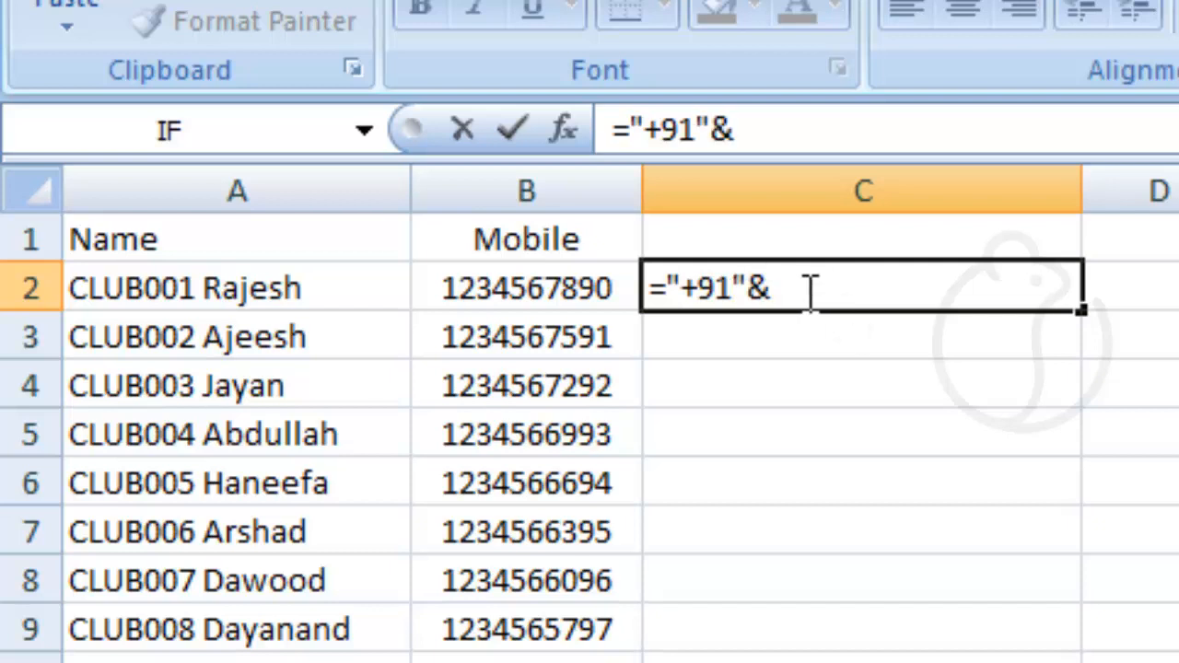
left_click(494, 289)
key("Return")
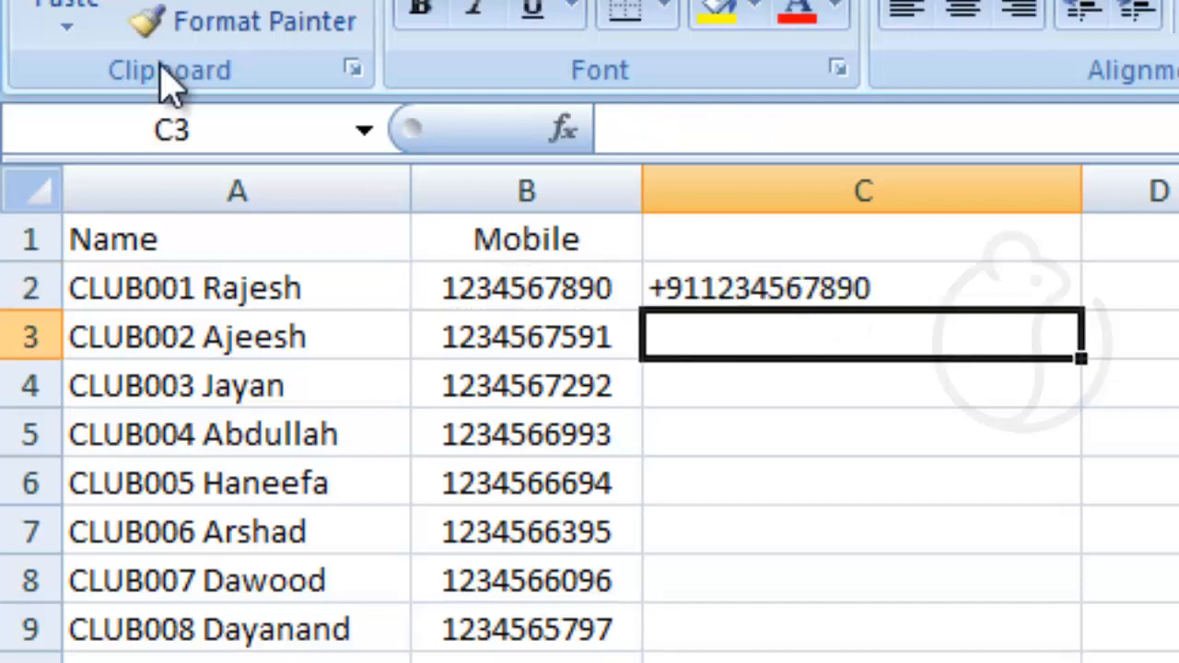
left_click(710, 284)
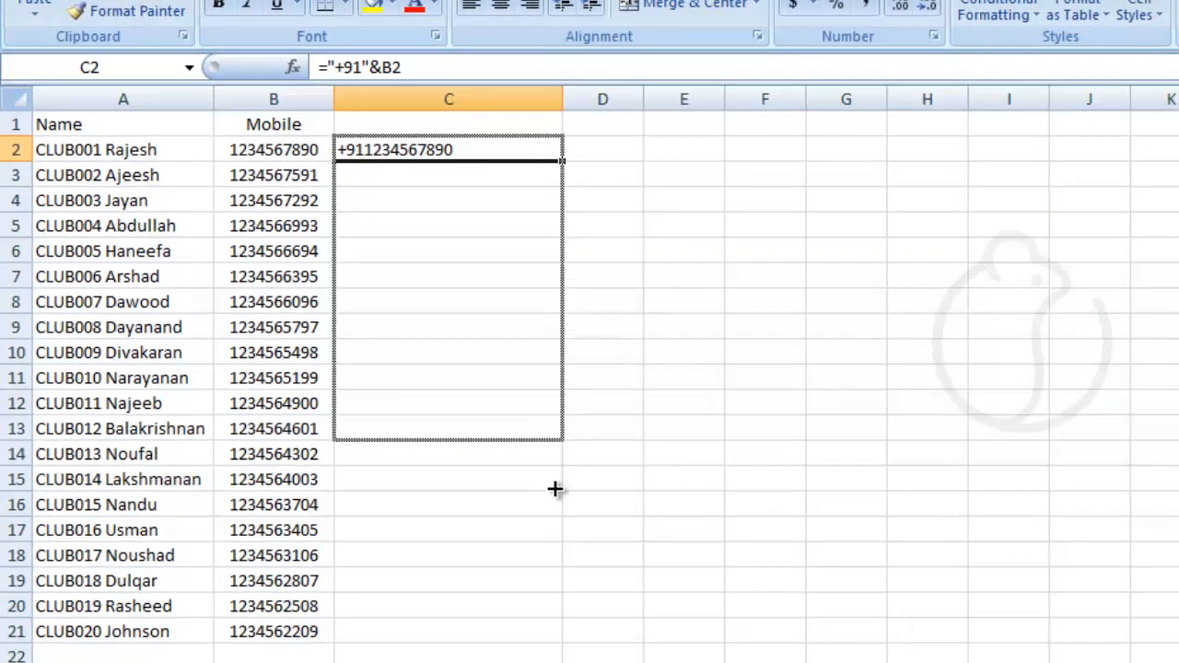
left_click_drag(555, 489, 552, 634)
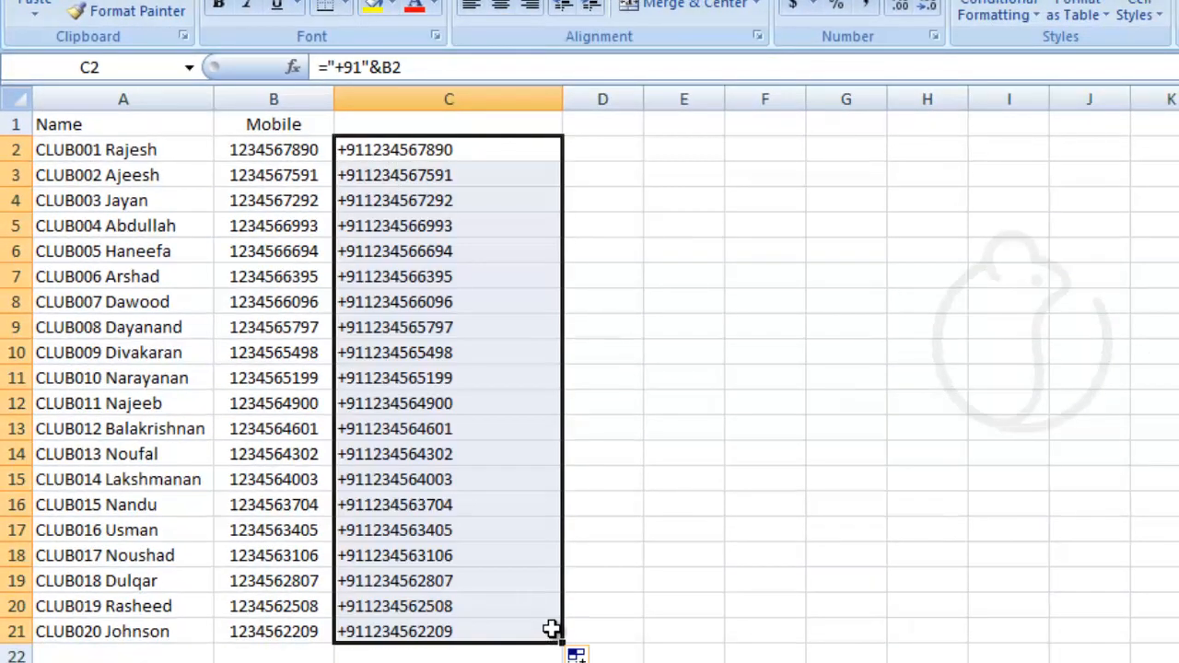
Copy C2:C21 and paste it as values only over the mobile numbers starting at B2.
right_click(414, 150)
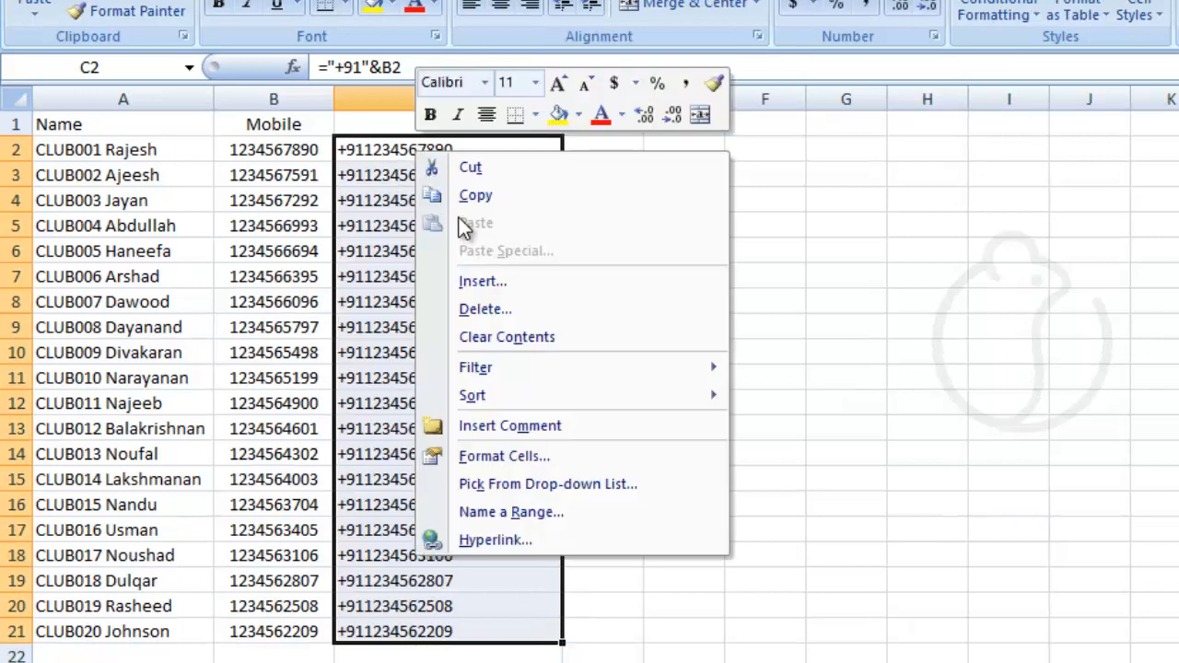
left_click(461, 193)
right_click(279, 153)
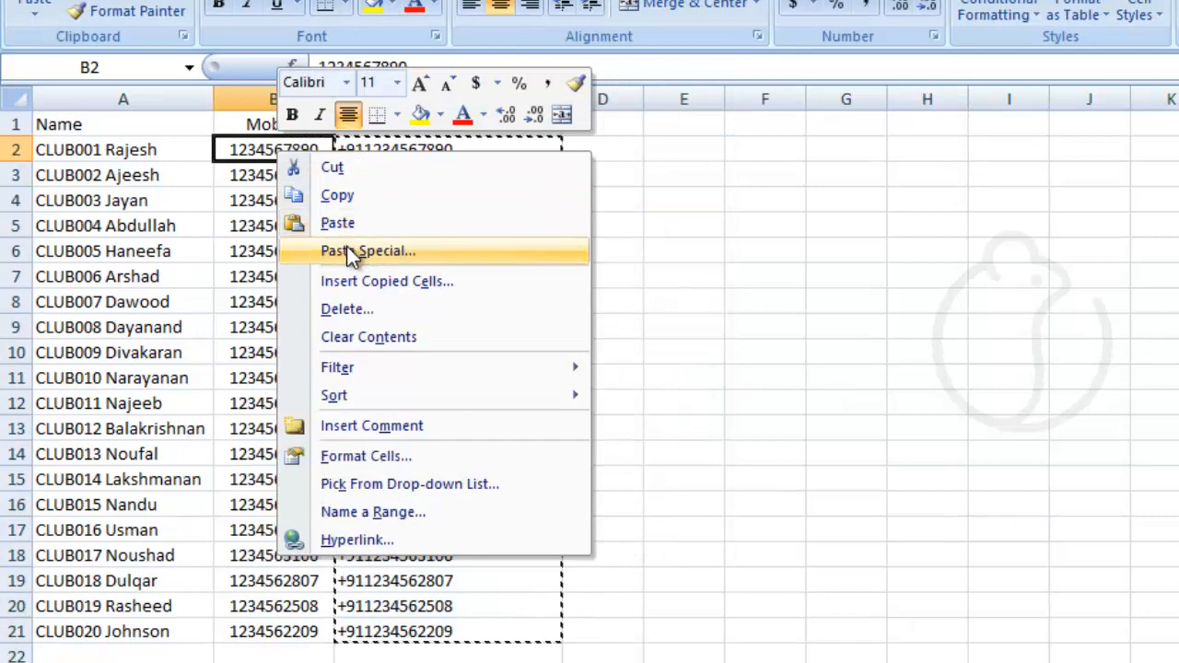
left_click(425, 251)
left_click_drag(395, 57, 719, 102)
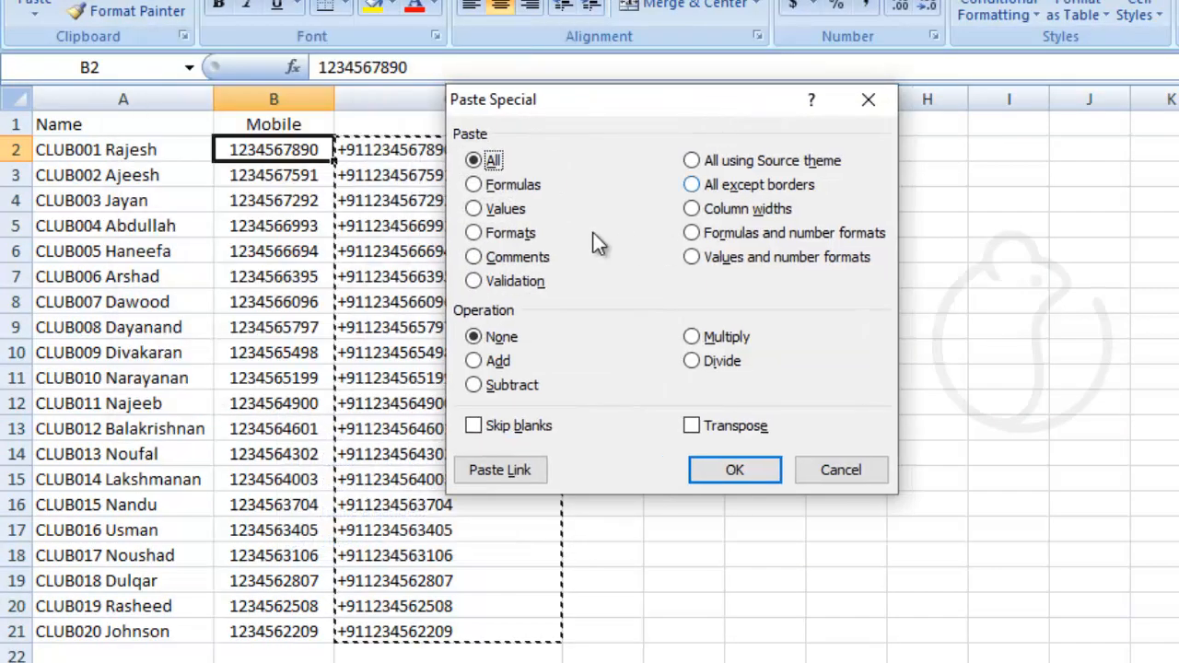
left_click(479, 204)
left_click(738, 468)
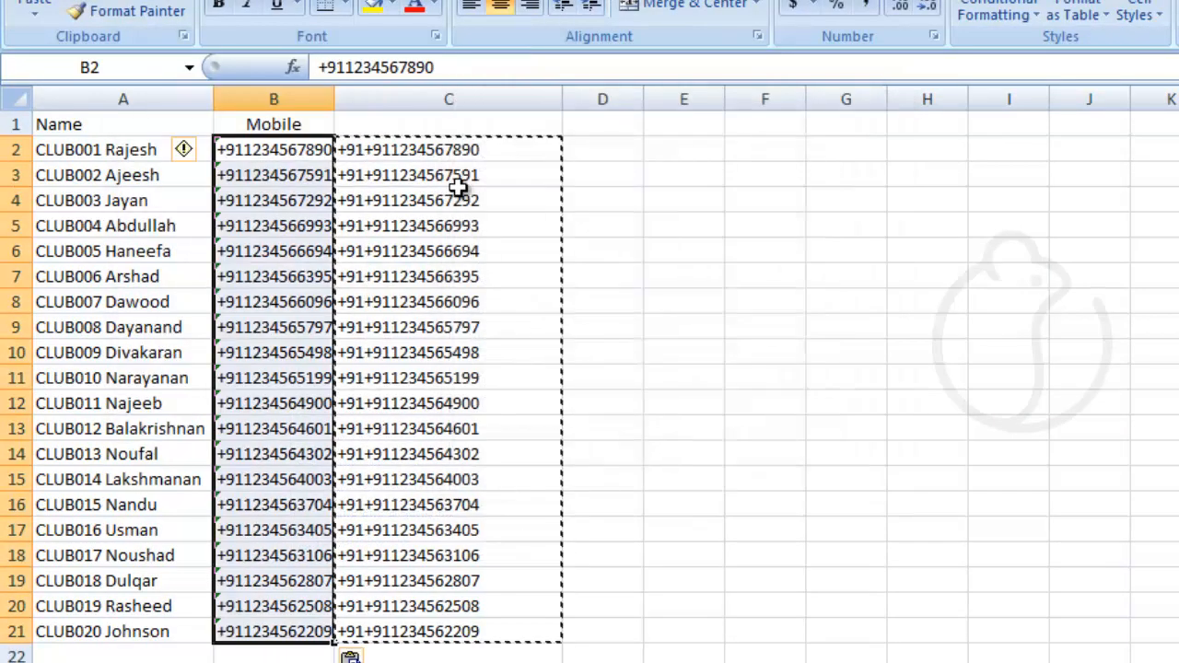
Delete helper column C, and adjust the widths by widening the empty column C and autofitting column B.
right_click(444, 98)
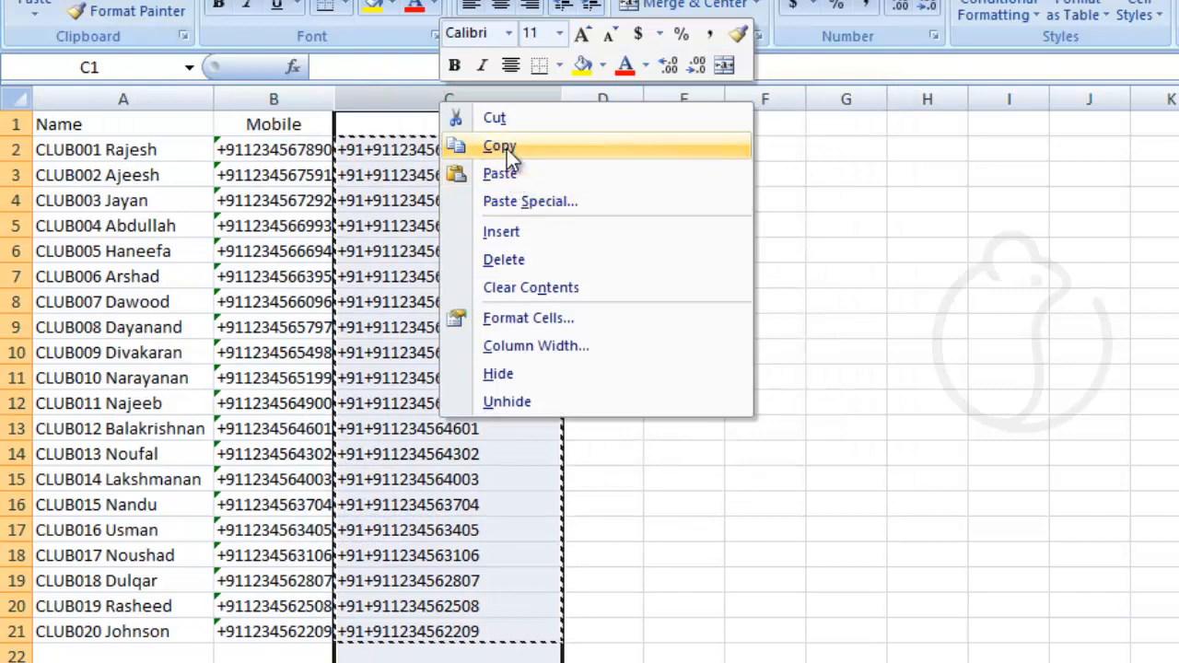
left_click(503, 259)
left_click(571, 373)
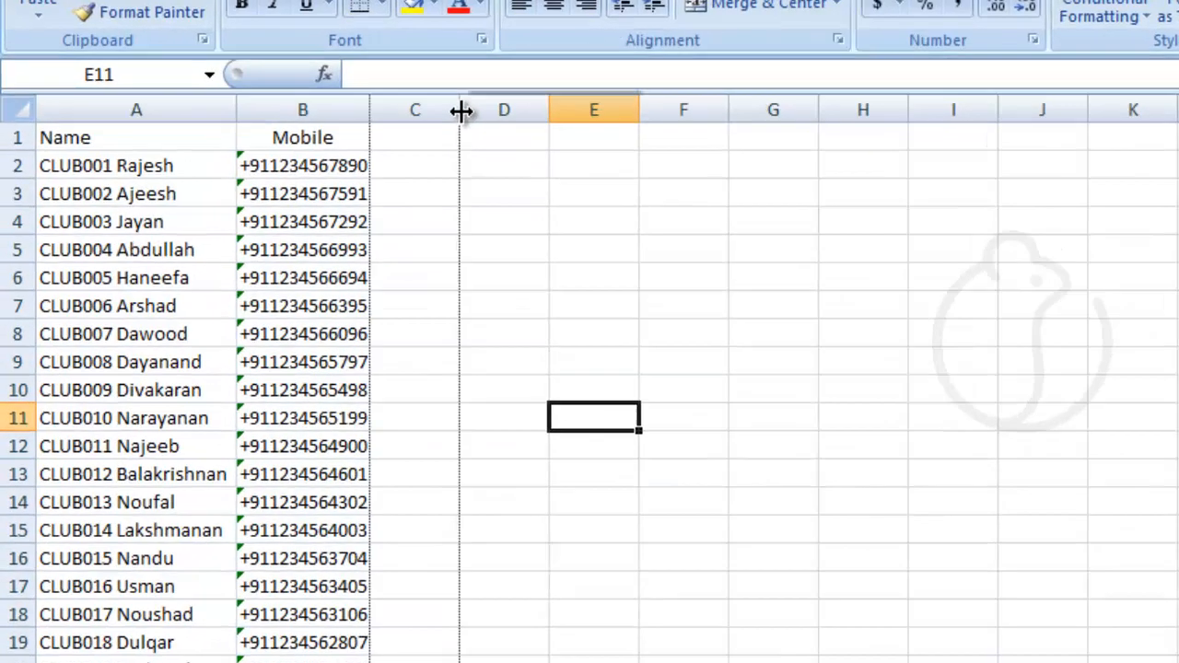
left_click_drag(460, 110, 523, 111)
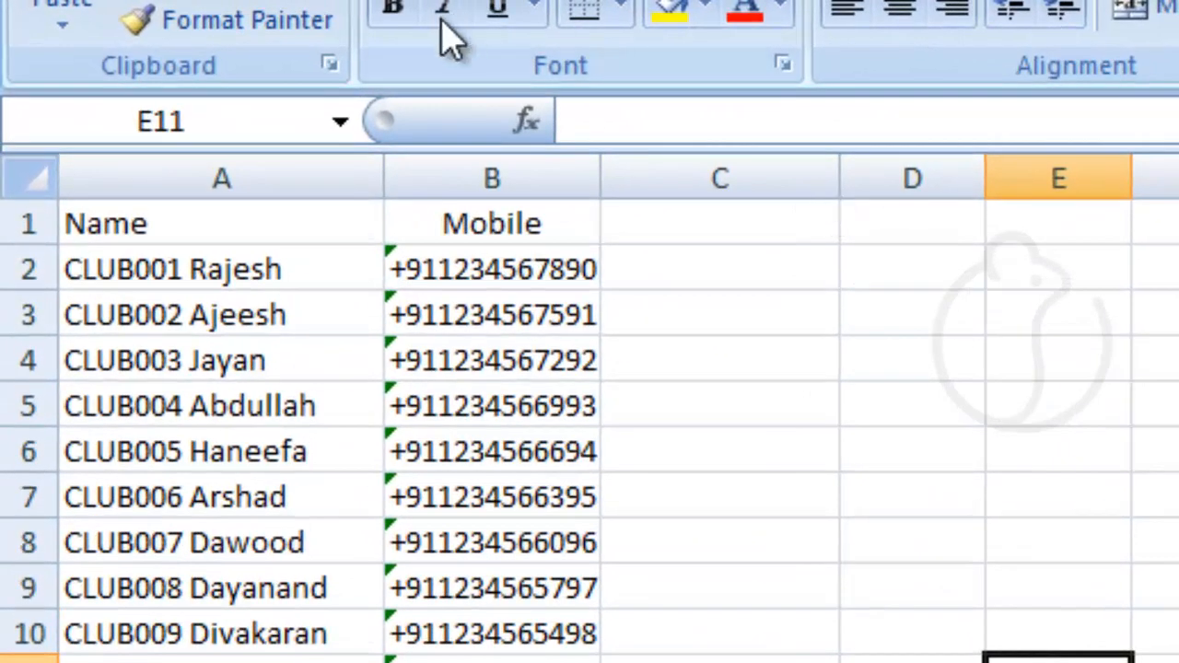
double_click(600, 179)
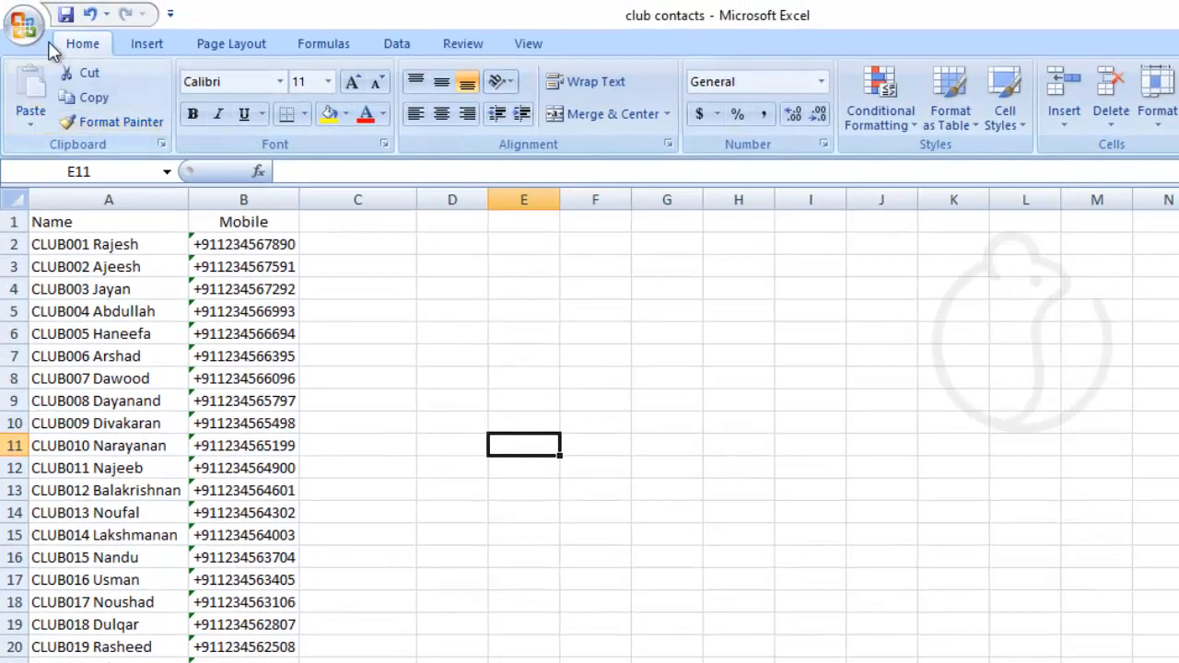
Save the workbook as club contacts in CSV (Comma delimited) format, replacing the existing file and keeping the CSV format.
left_click(26, 25)
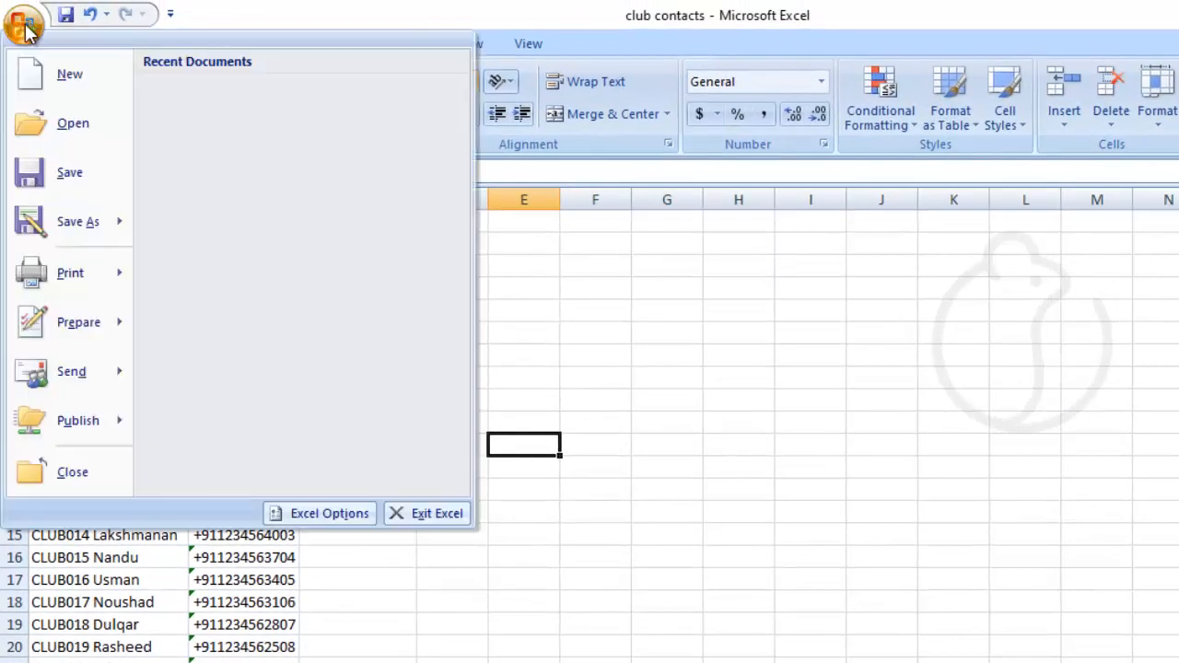
left_click(65, 223)
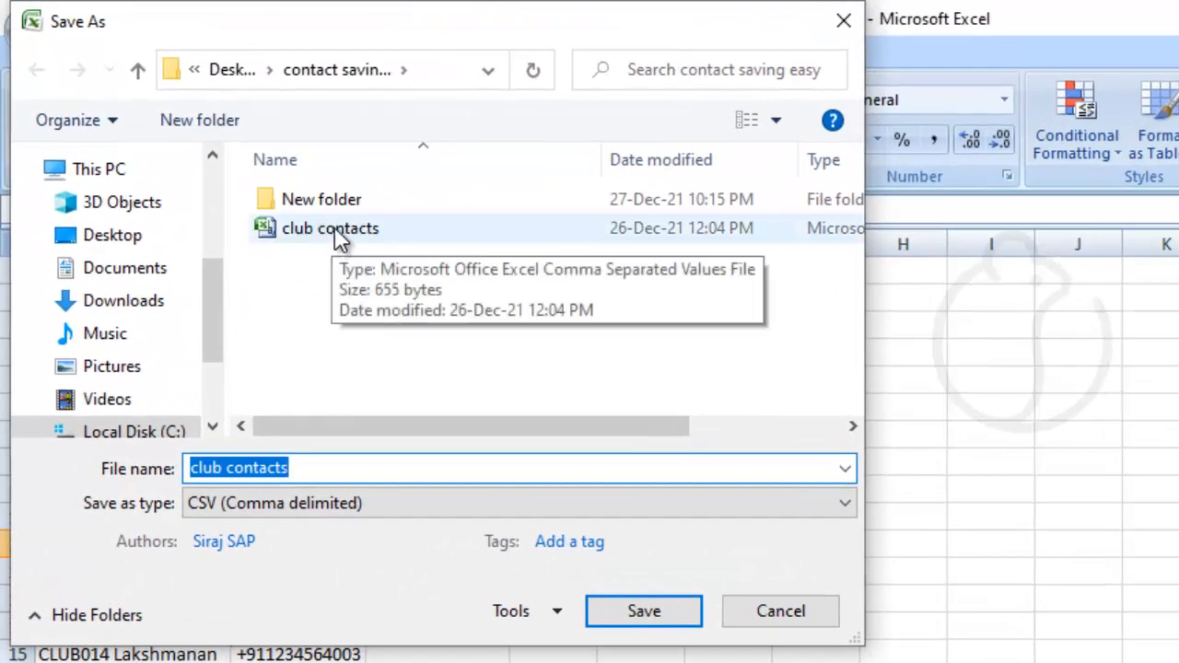
left_click_drag(342, 470, 25, 473)
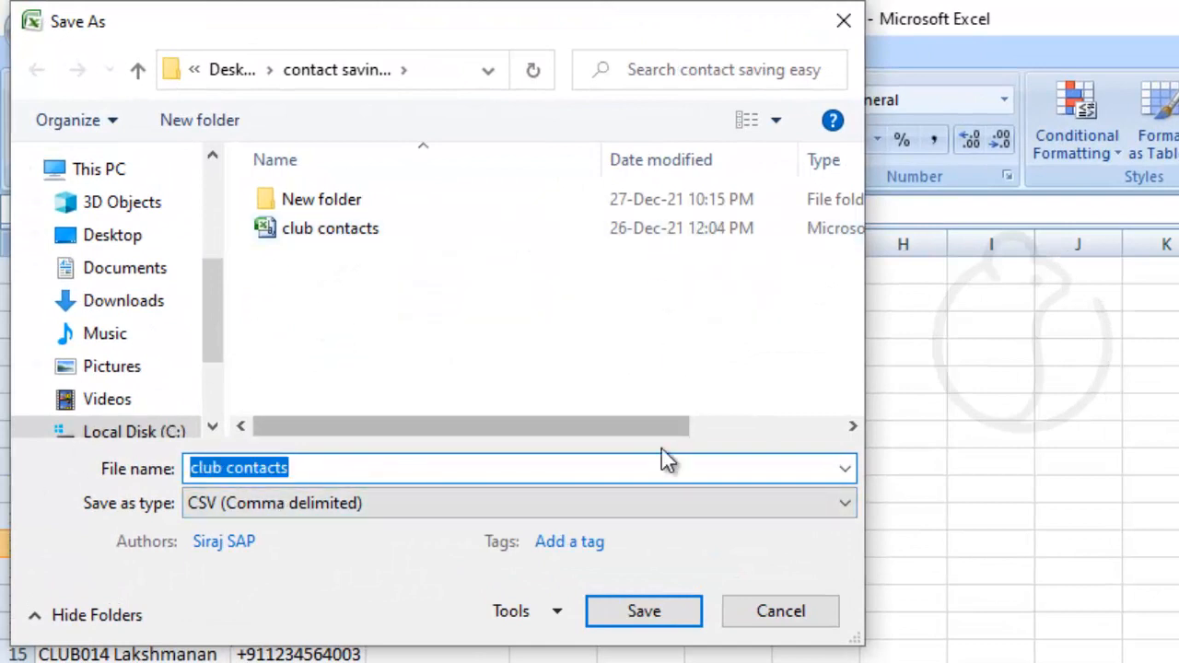
left_click_drag(676, 427, 800, 423)
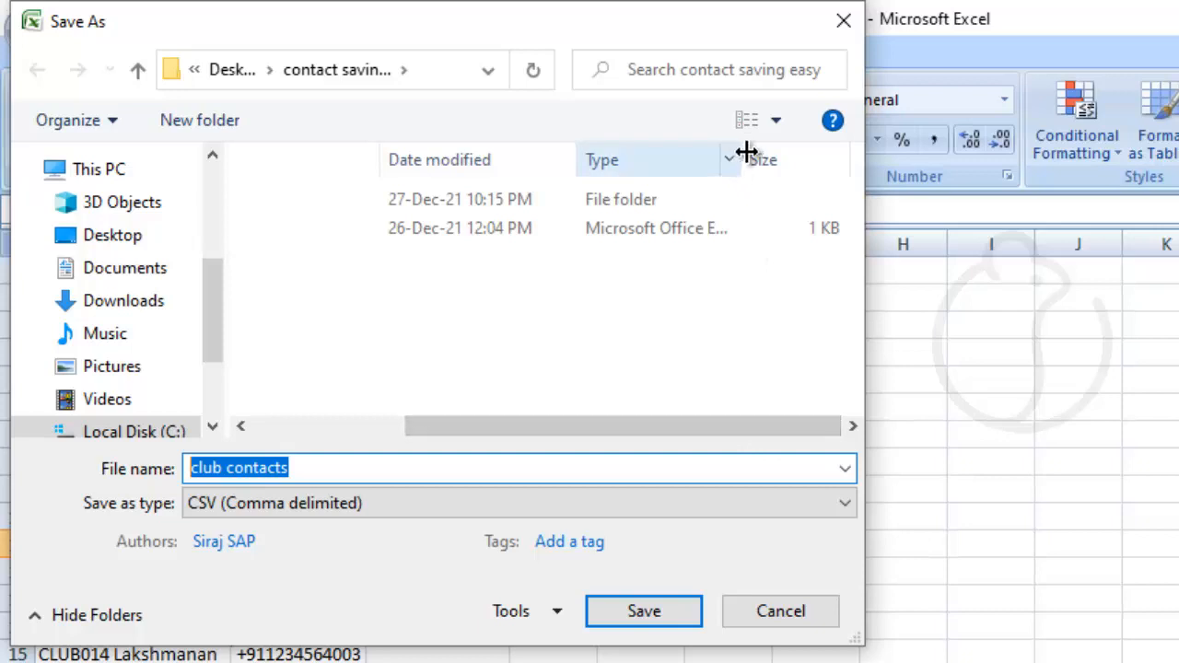
left_click_drag(745, 152, 829, 155)
left_click_drag(658, 426, 297, 527)
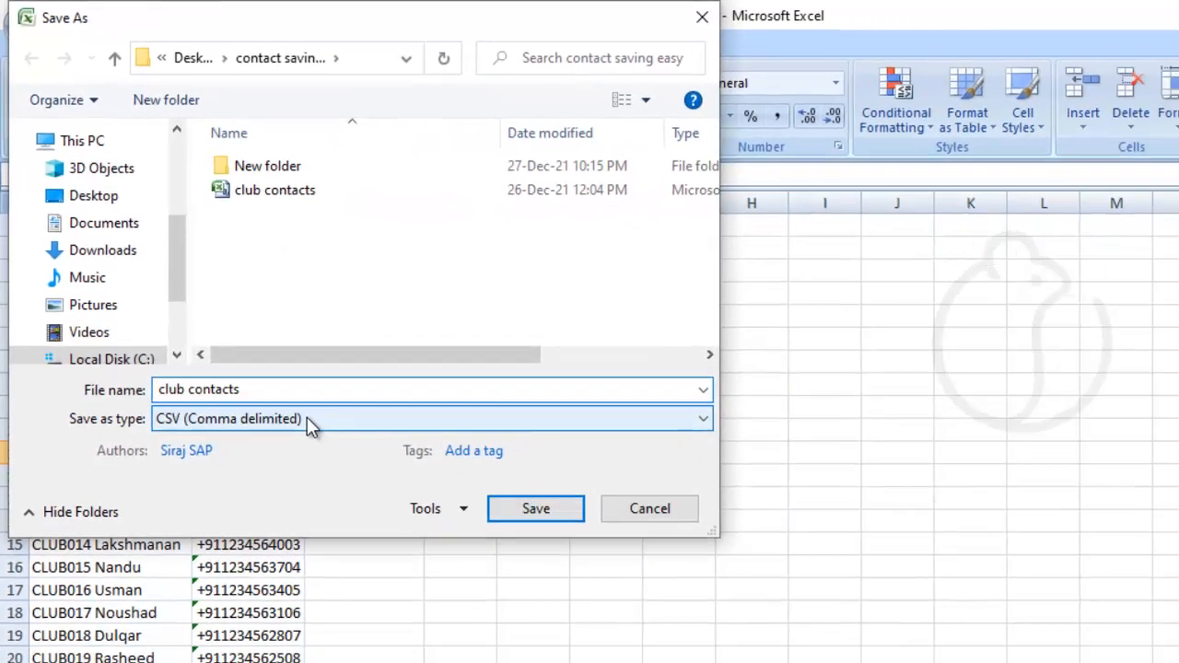
left_click(304, 504)
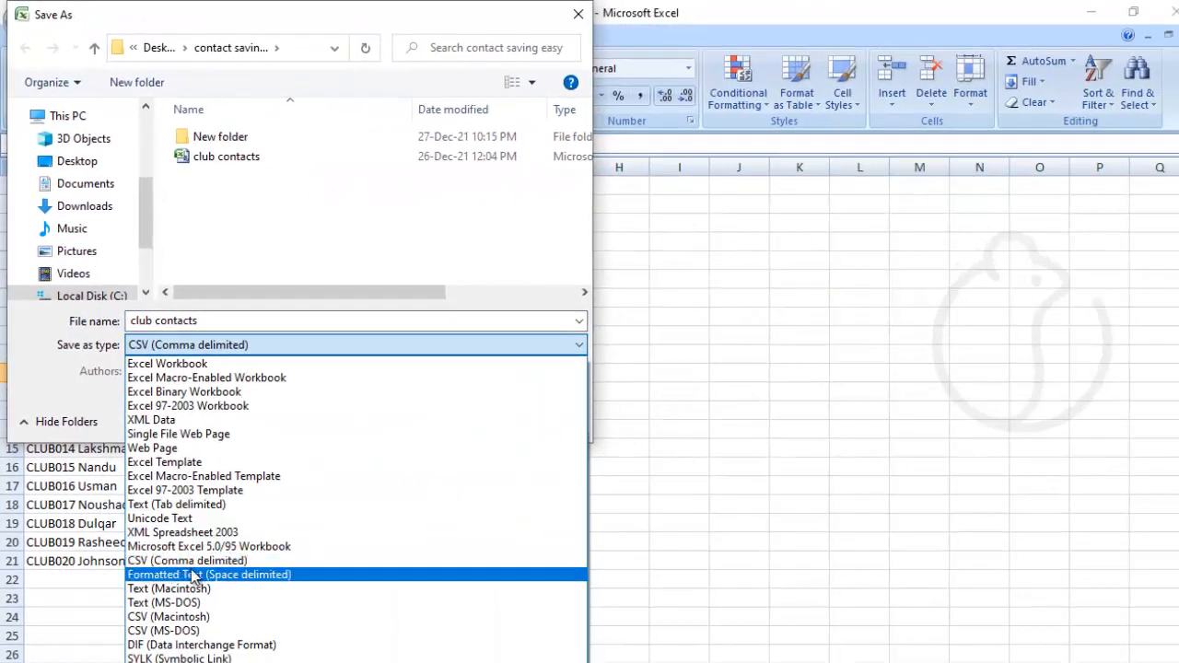
left_click(223, 562)
left_click(429, 421)
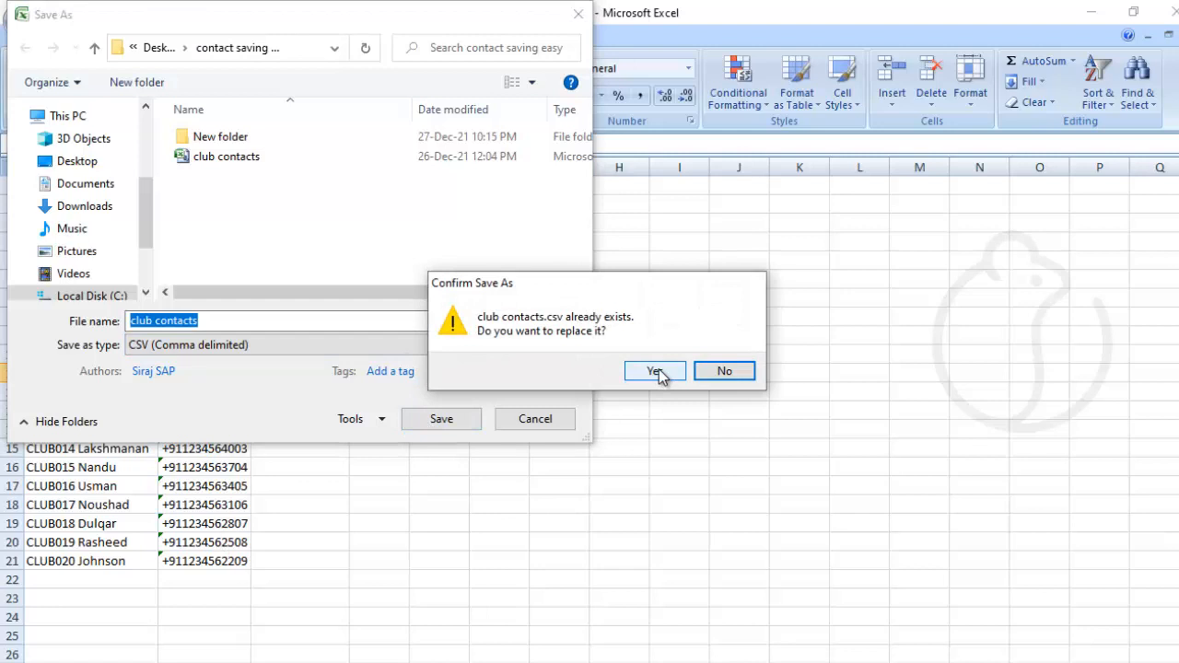
left_click(657, 371)
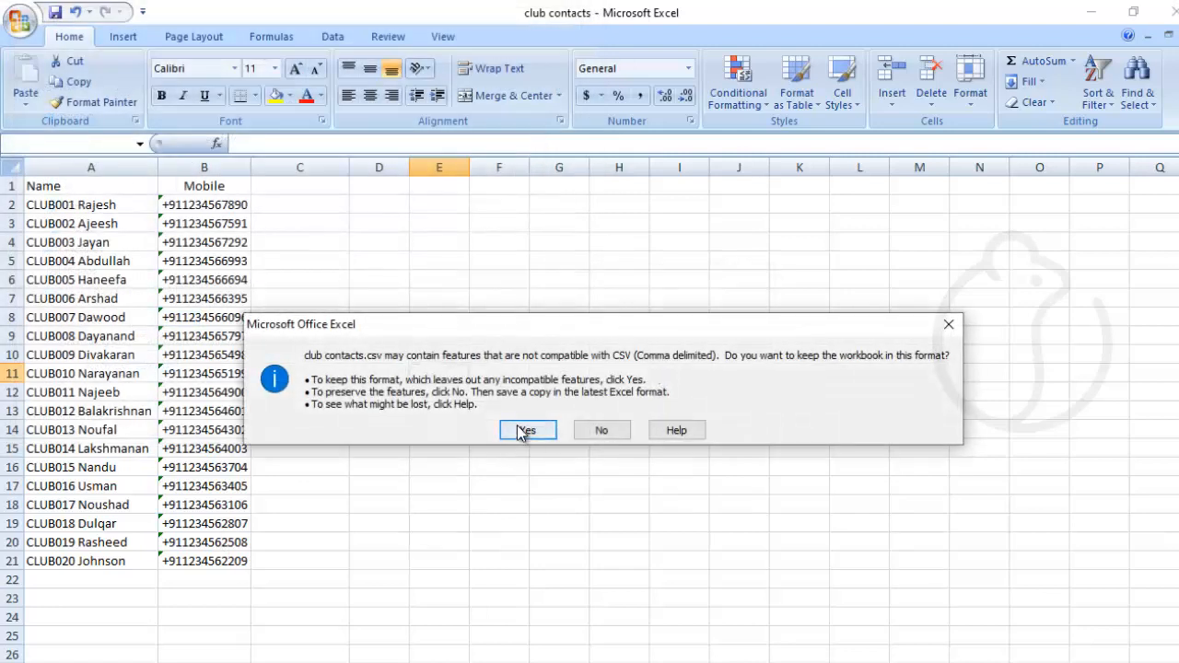
left_click(522, 431)
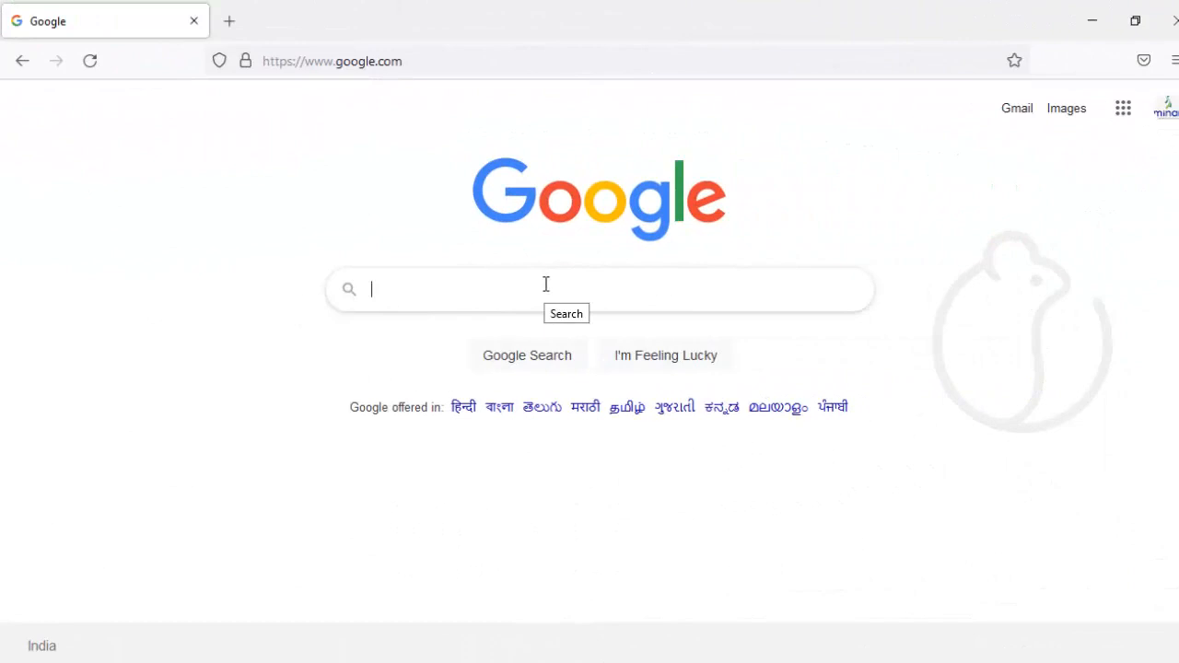
In the web browser, search Google for "csv to vcard", open the csvtovcard.com result and look through its page.
type("CSV TO")
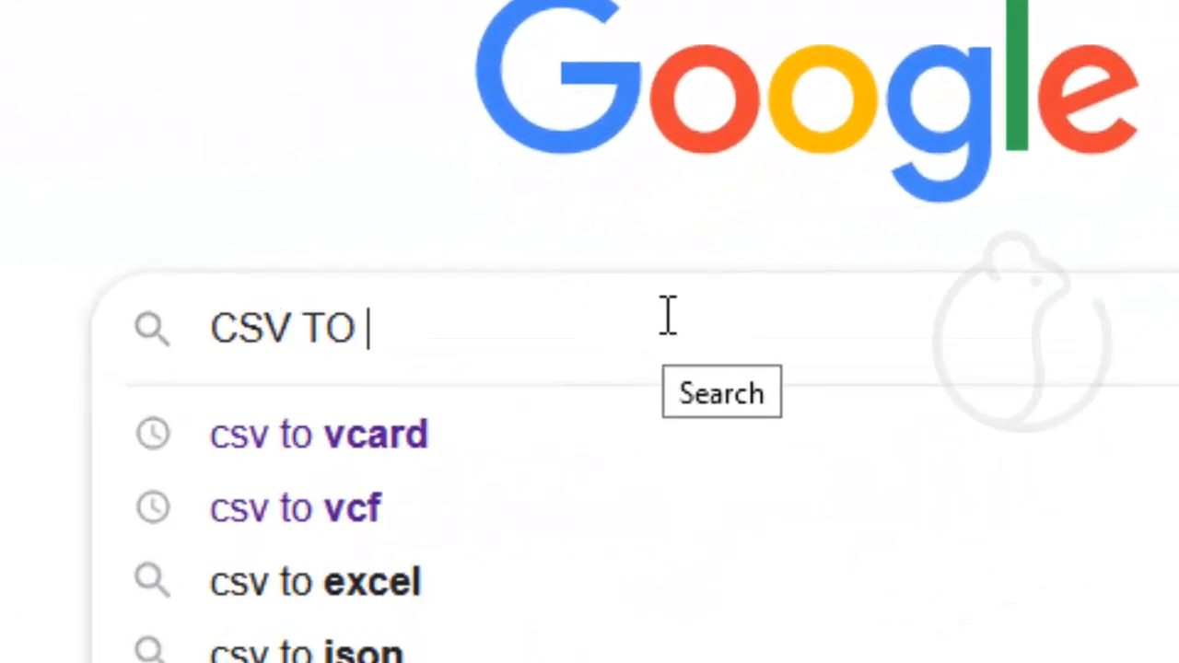
type(" VCARD")
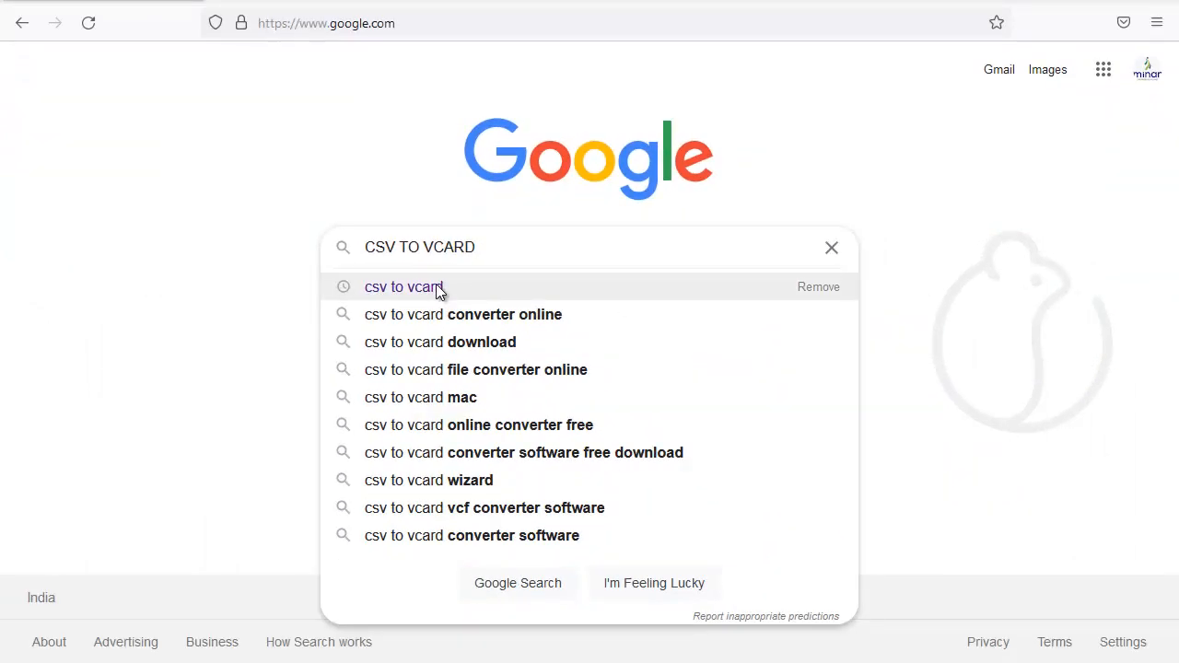
left_click(436, 287)
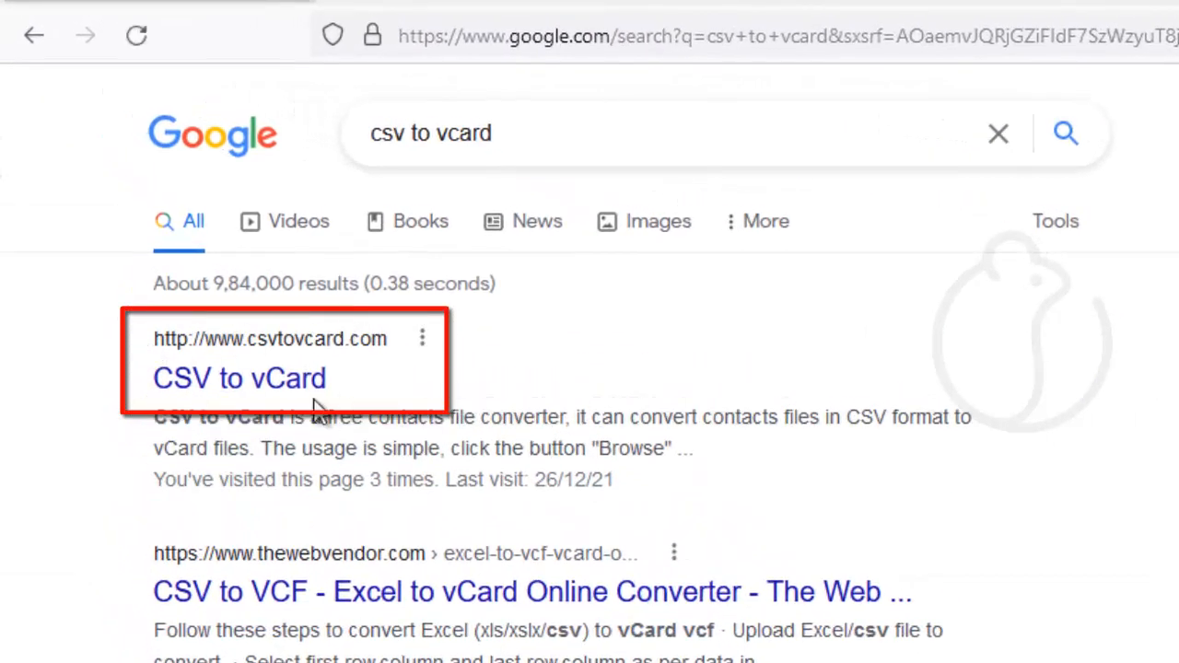
left_click(293, 392)
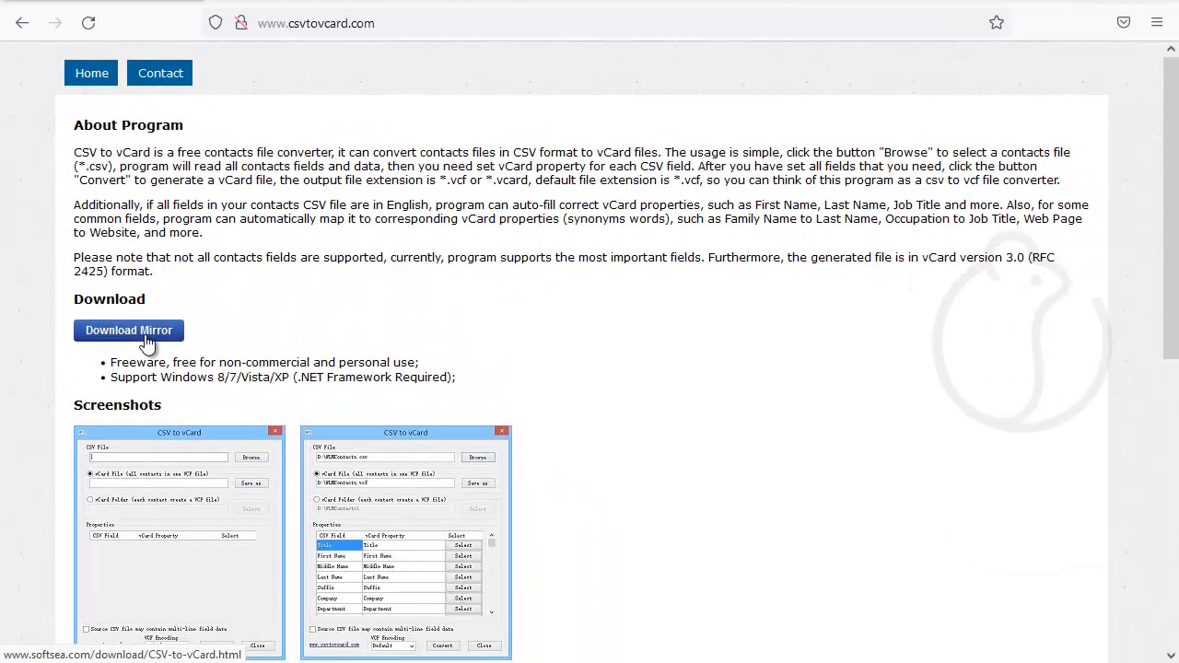
scroll(146, 341, "down", 6)
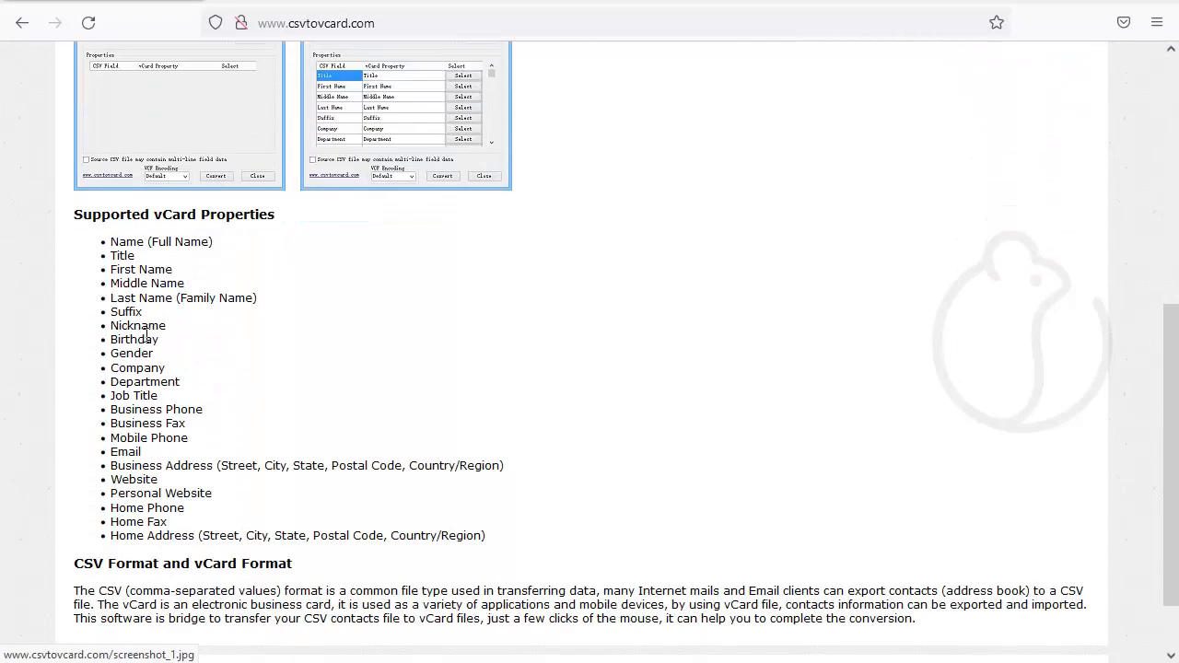
scroll(145, 336, "up", 6)
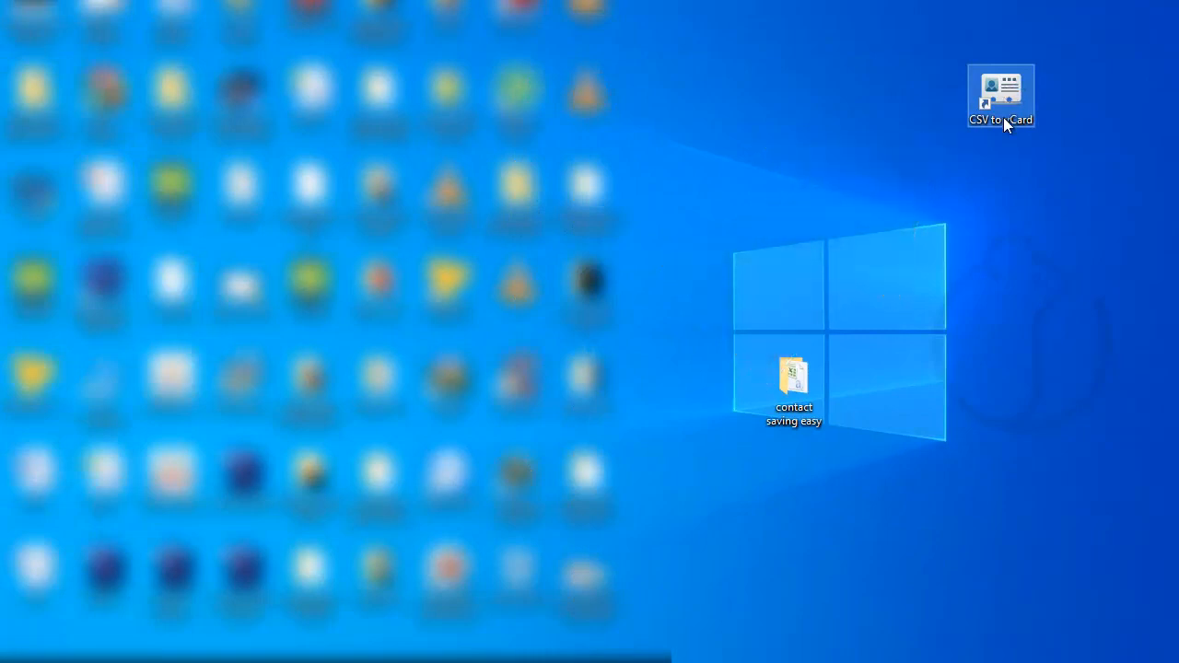
Switch to CSV to vCard and load the club contacts CSV file from the desktop's contact saving easy folder.
double_click(994, 94)
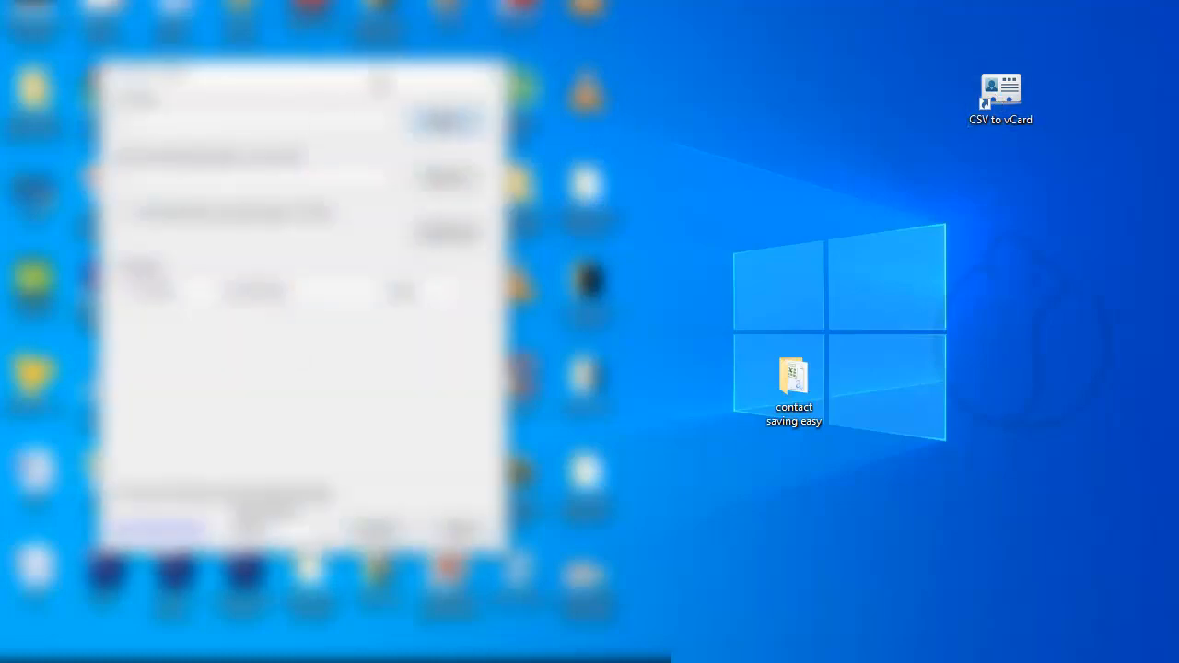
left_click_drag(333, 61, 927, 39)
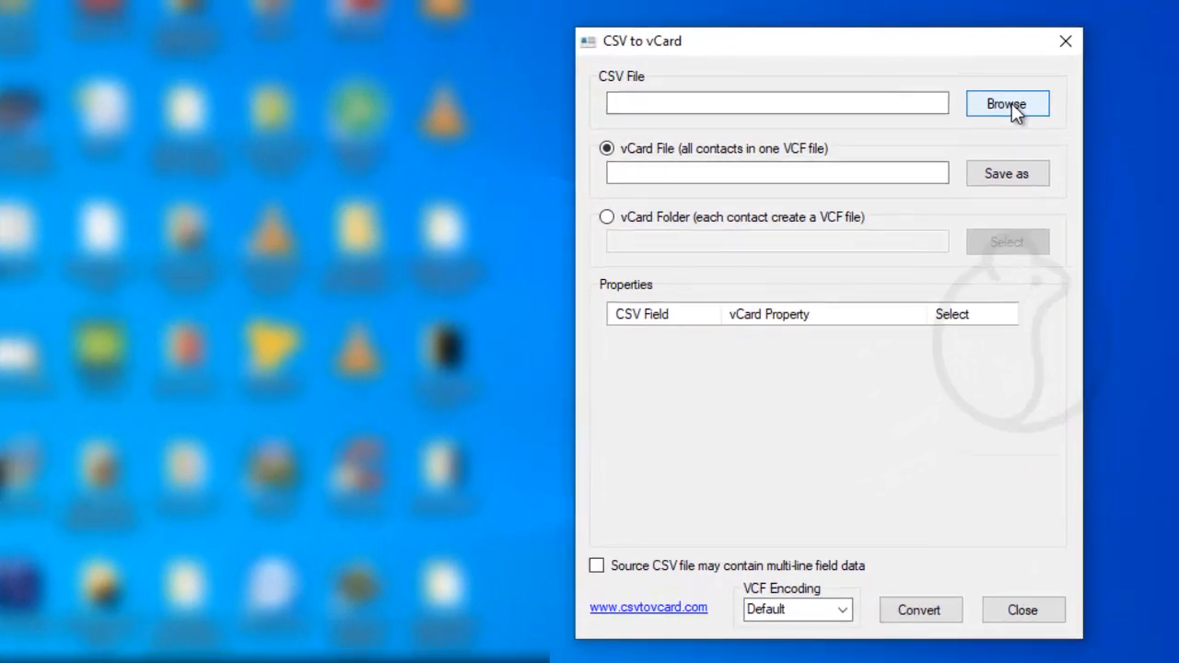
left_click(1009, 104)
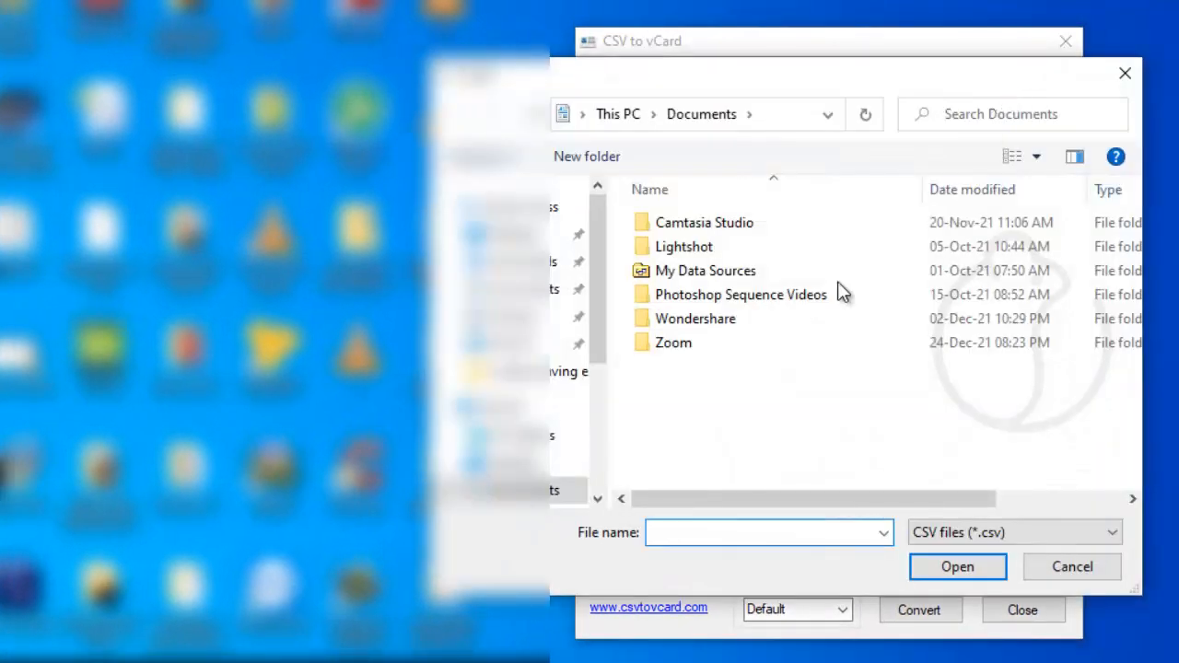
left_click_drag(596, 353, 604, 288)
left_click(516, 463)
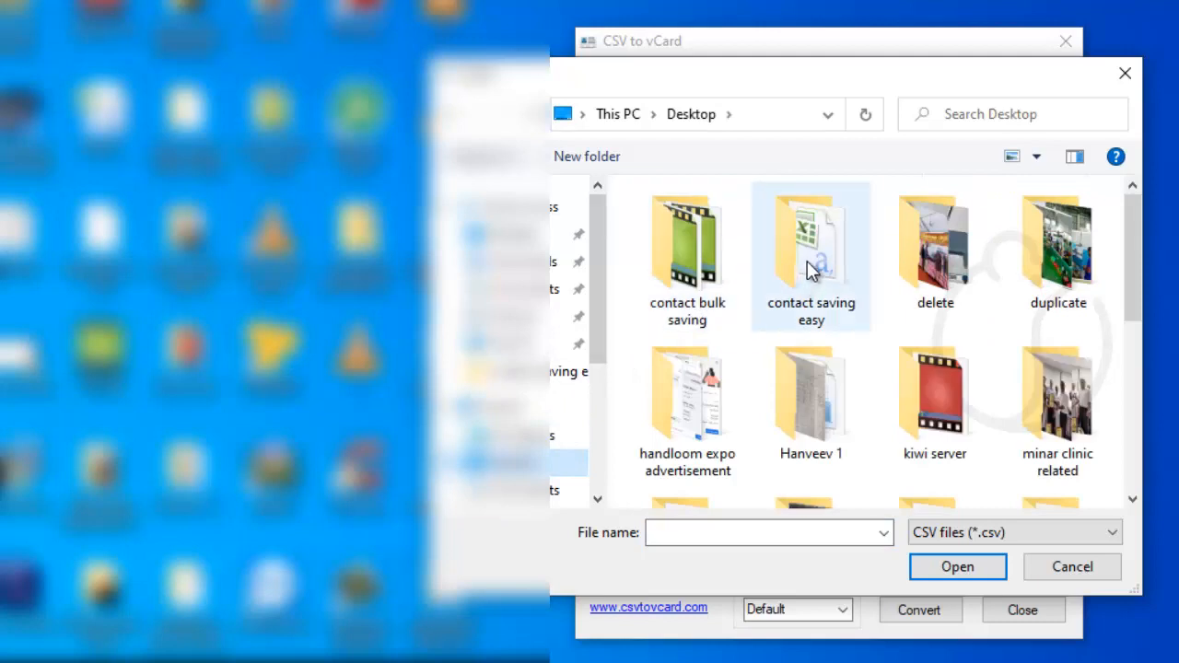
double_click(807, 261)
double_click(823, 268)
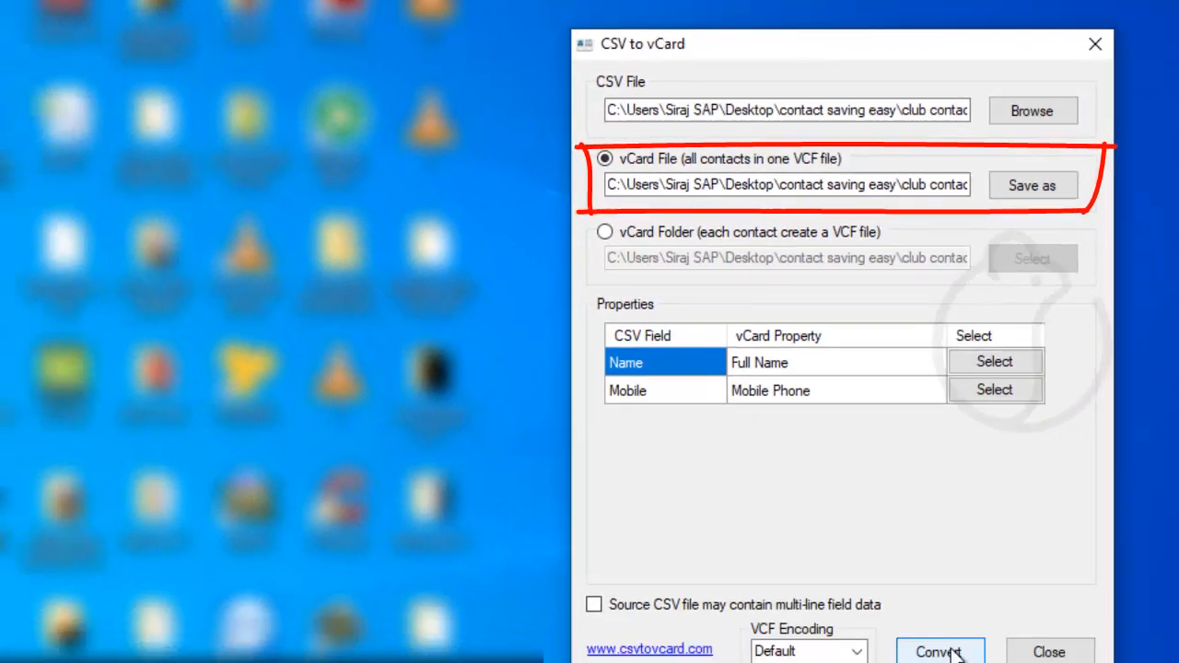
Convert the loaded contacts into a single VCF file with Default encoding, and close the converter.
left_click(1028, 491)
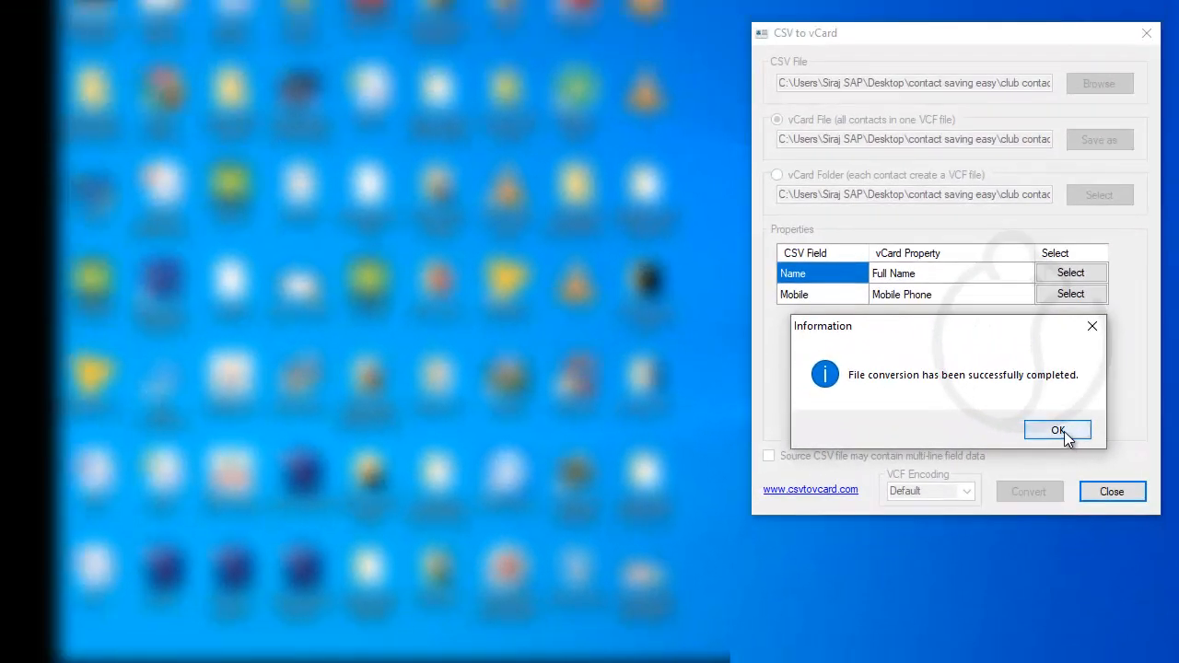
left_click(922, 392)
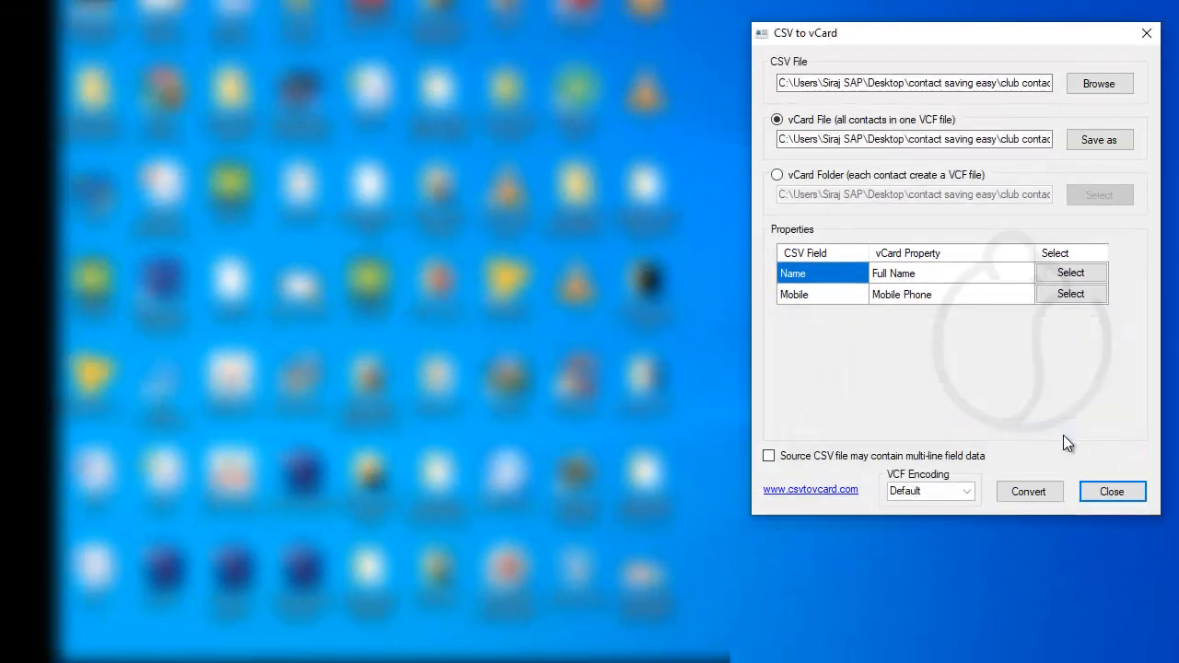
left_click(1111, 494)
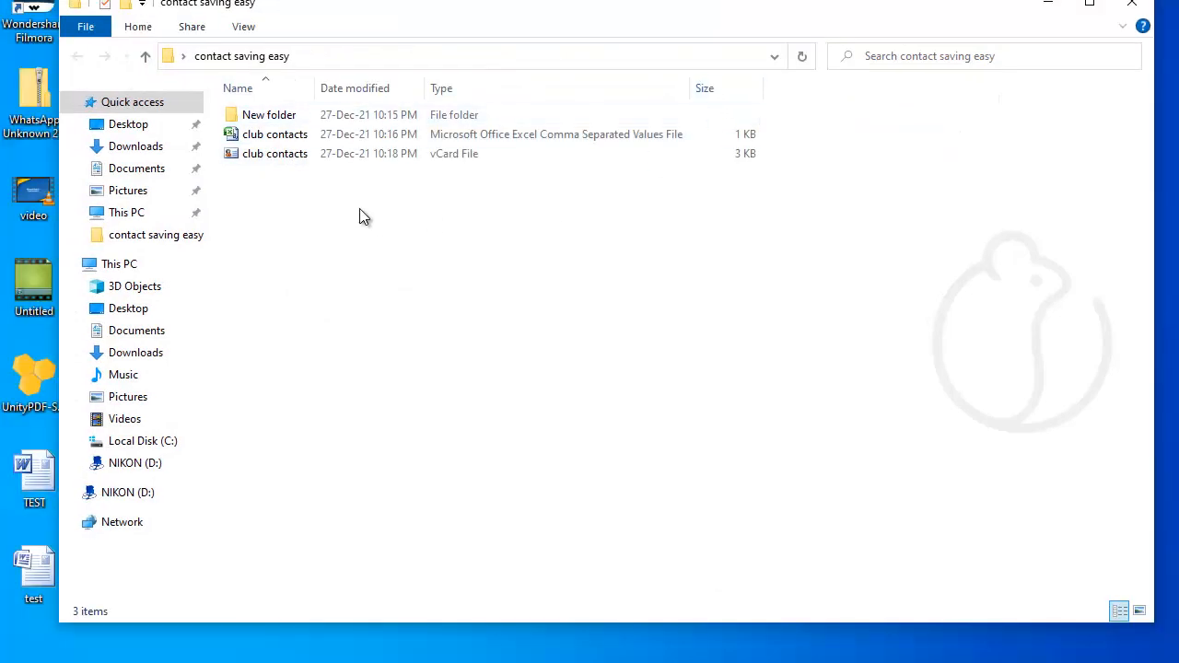
Locate the converted club contacts vCard file in the contact saving easy folder.
left_click(217, 125)
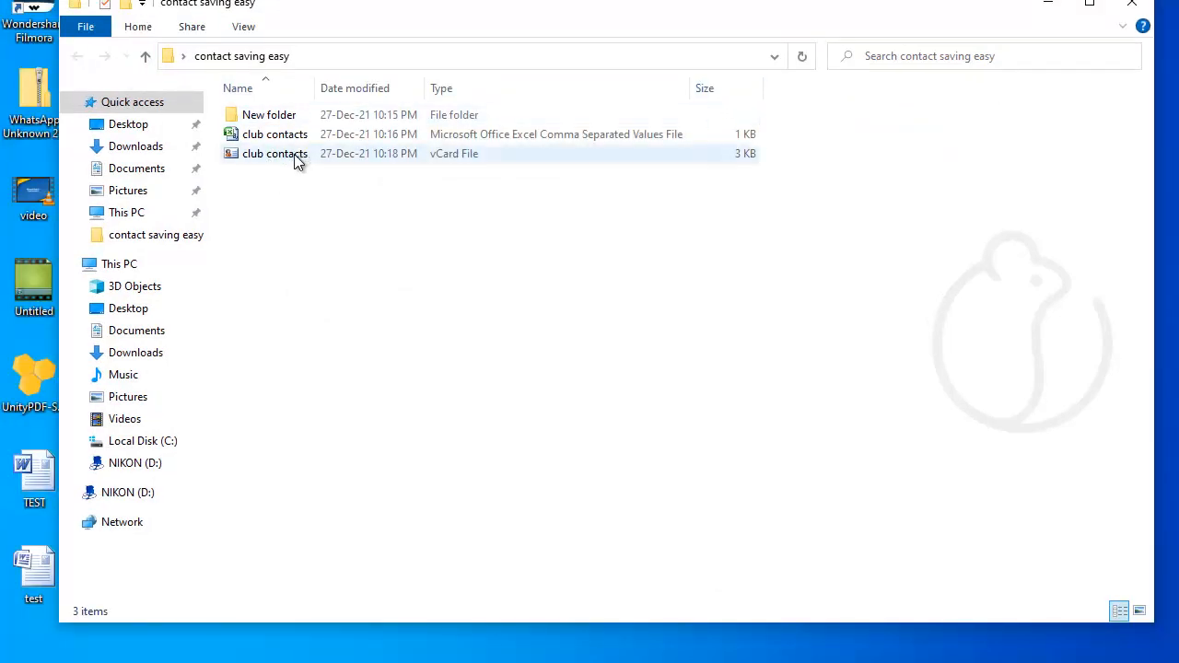
mouse_move(297, 161)
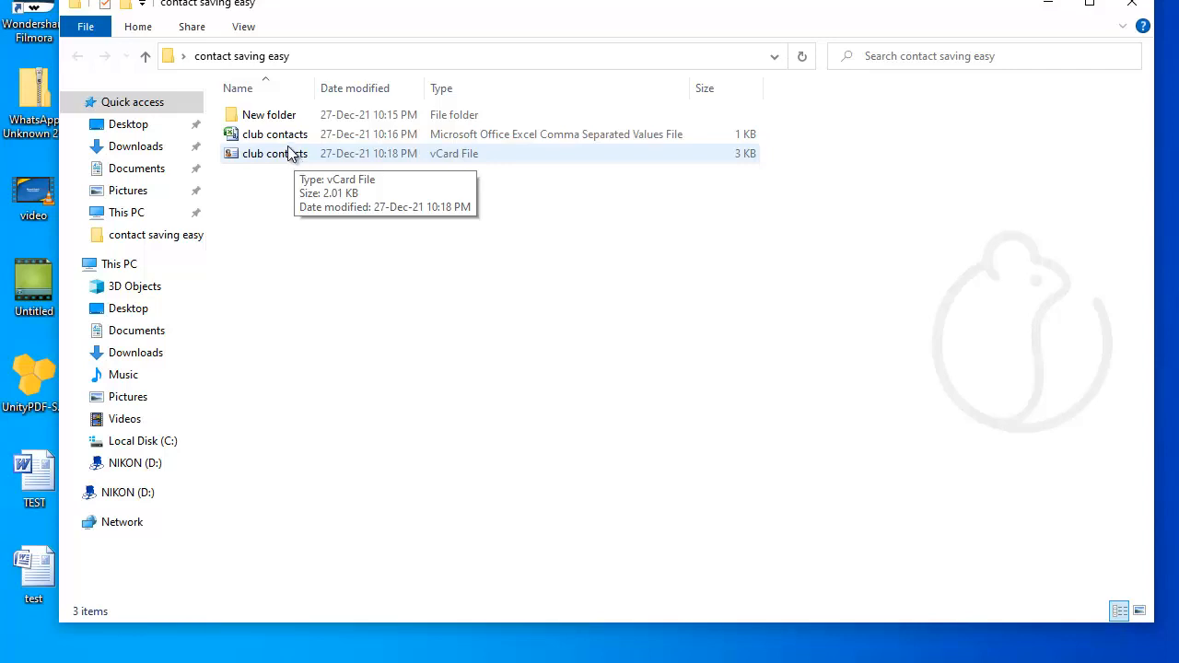
left_click_drag(318, 82, 441, 79)
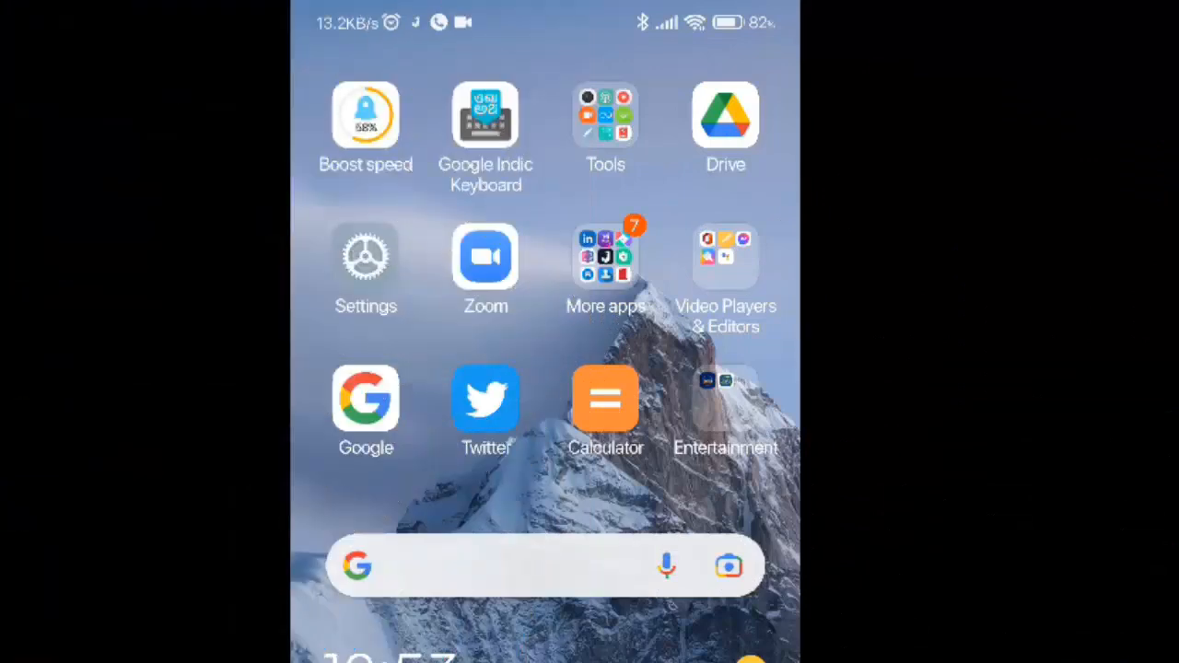
On the phone, switch to Gmail and open the email titled "contact vcf file attached".
left_click_drag(684, 495, 414, 497)
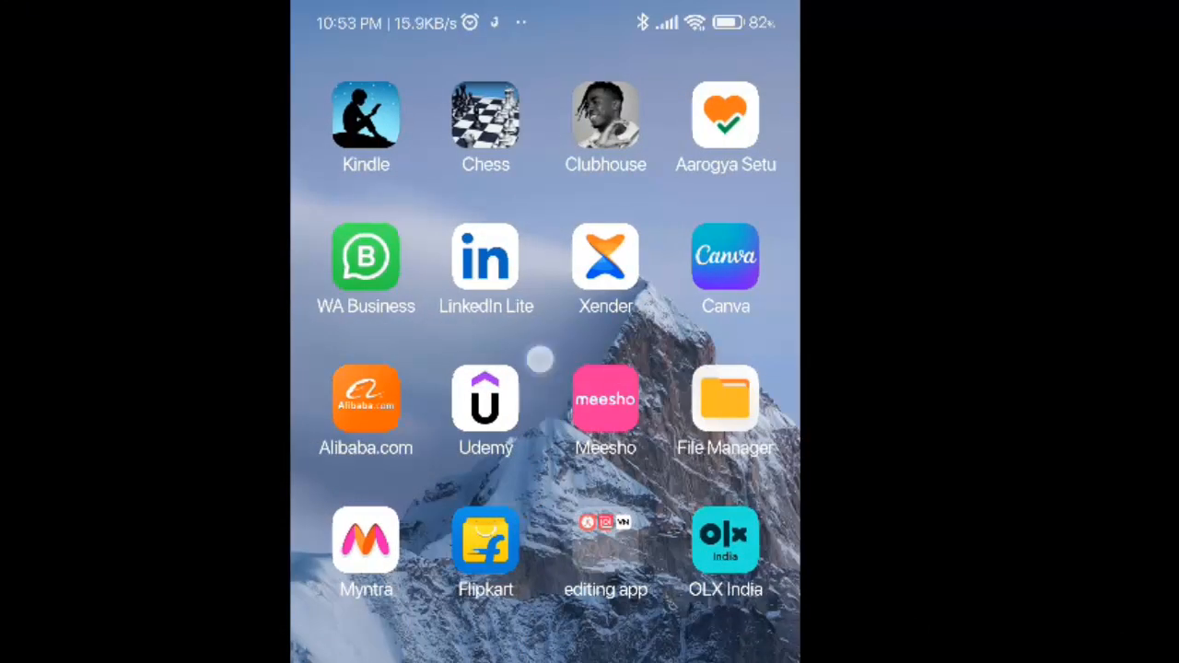
left_click_drag(540, 359, 737, 364)
left_click_drag(371, 485, 636, 543)
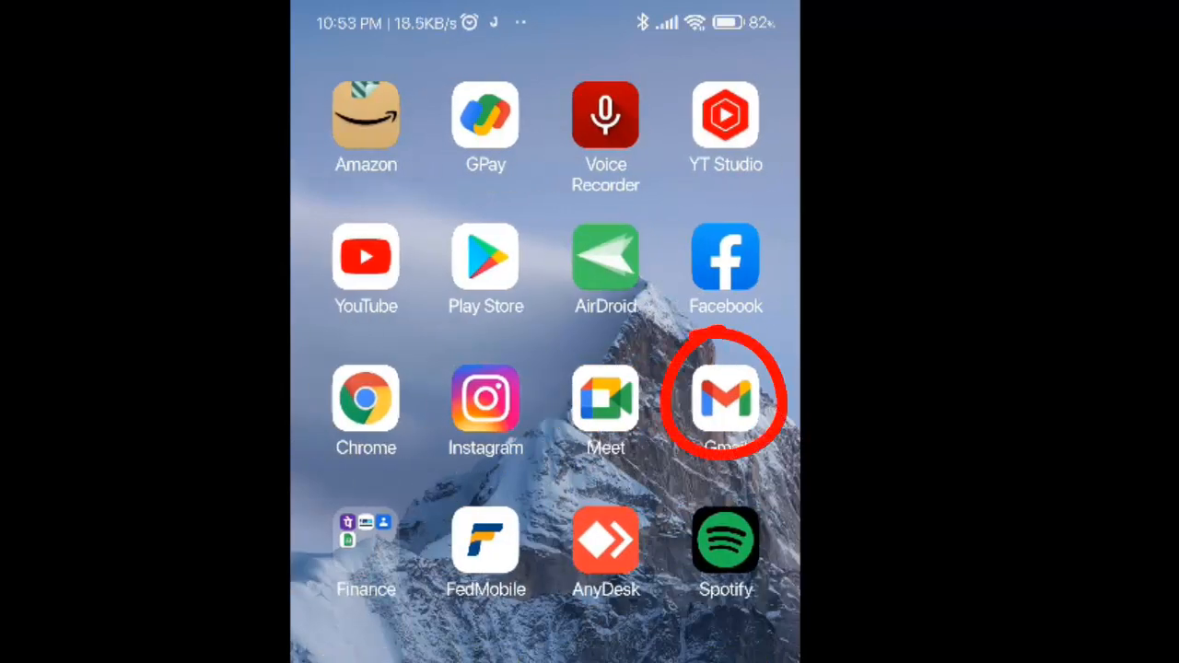
left_click(725, 398)
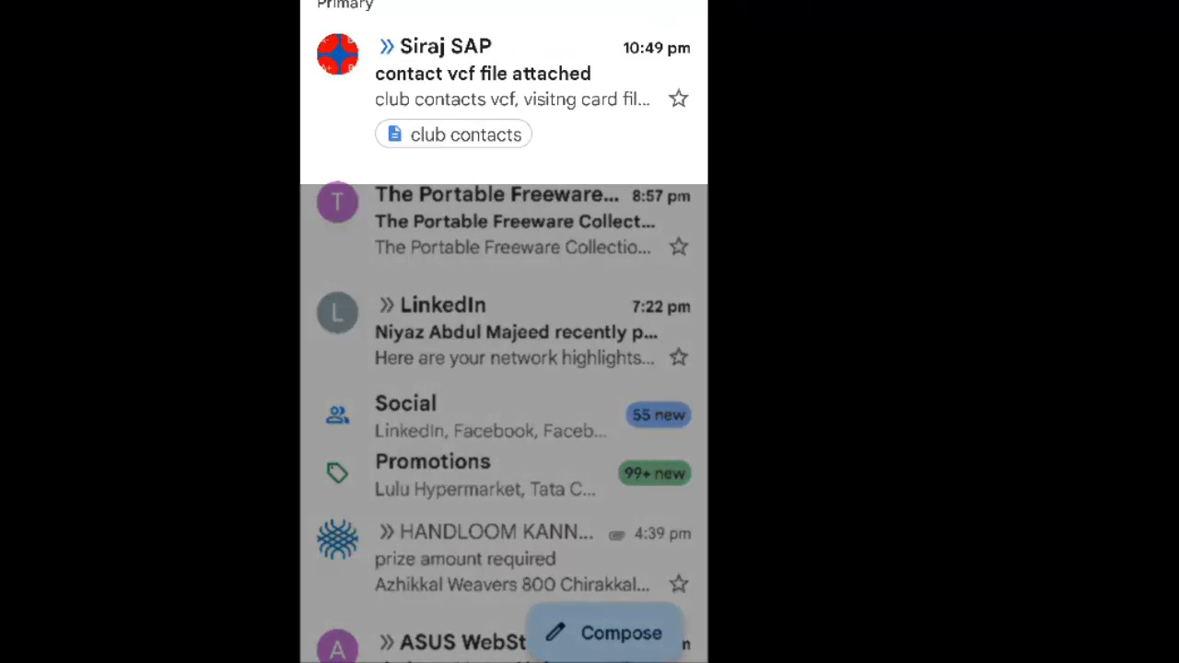
left_click(507, 74)
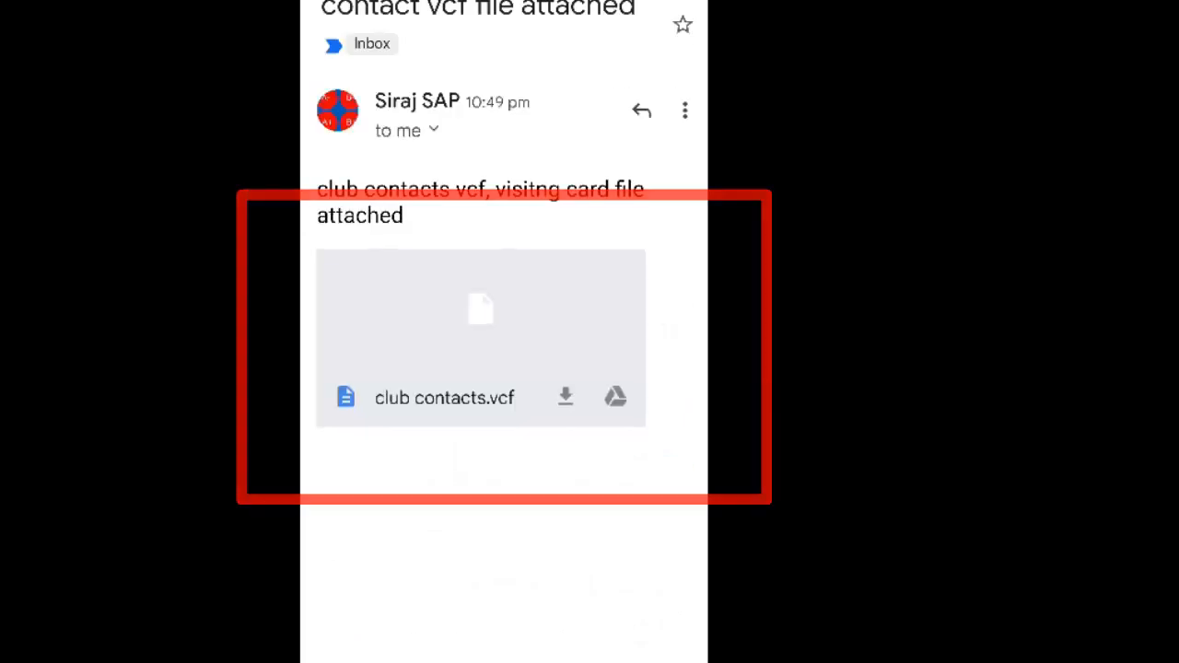
Import the attached club contacts.vcf into the chosen Google account and return to the home screen.
left_click(443, 344)
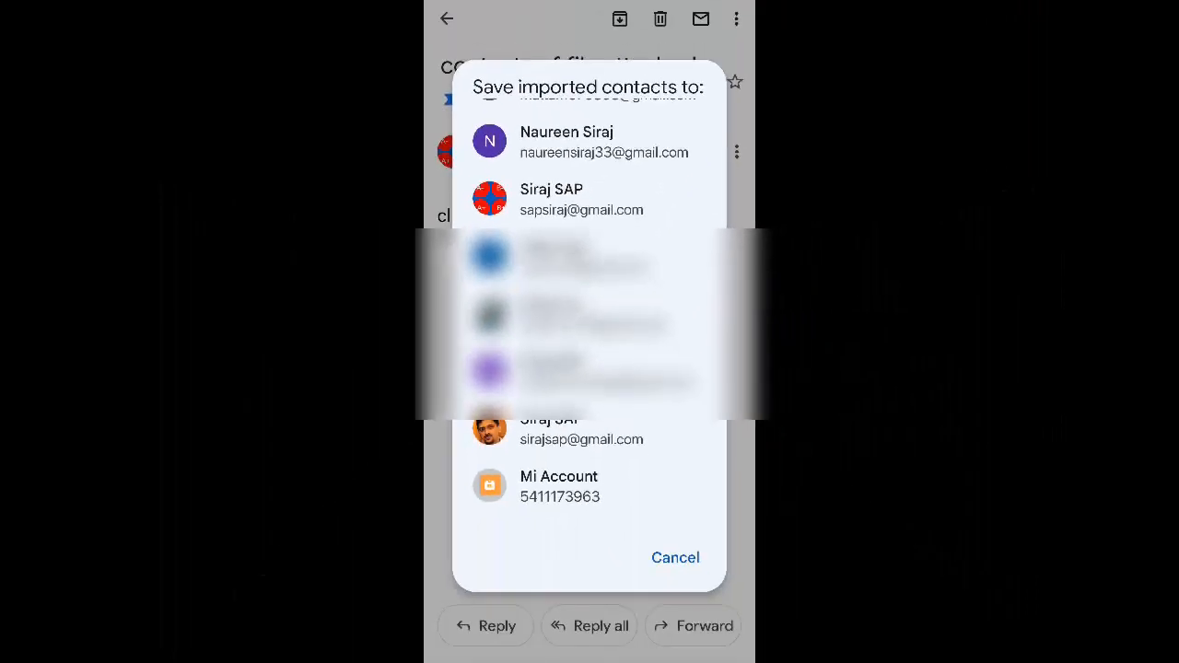
left_click(557, 199)
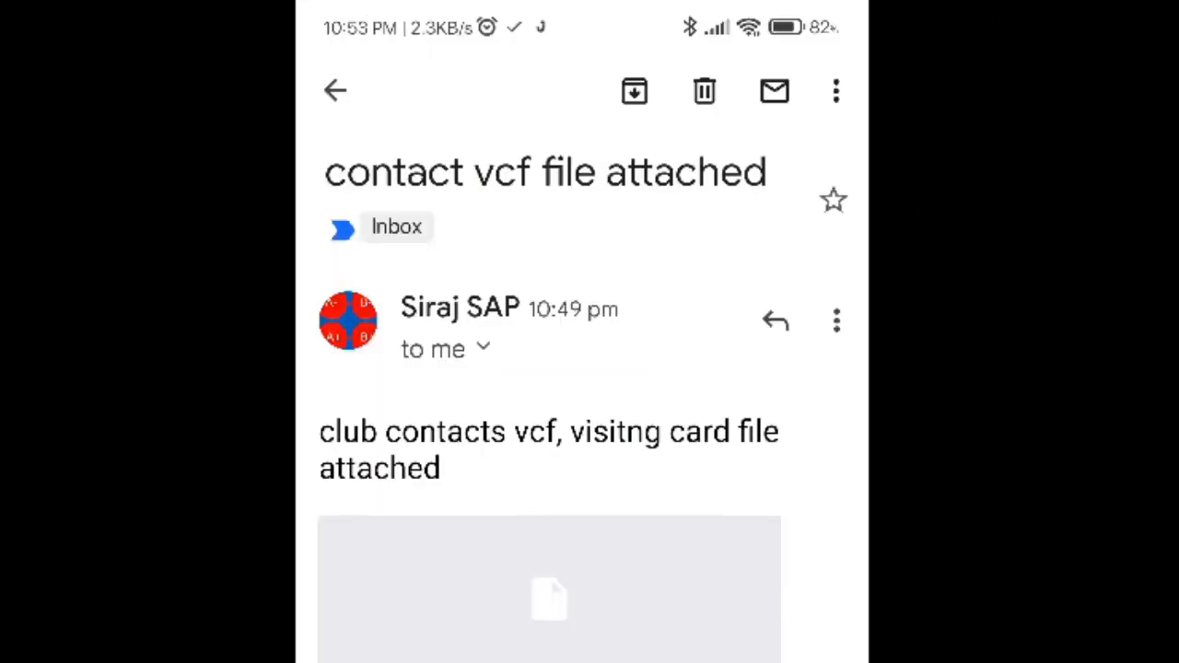
key("super")
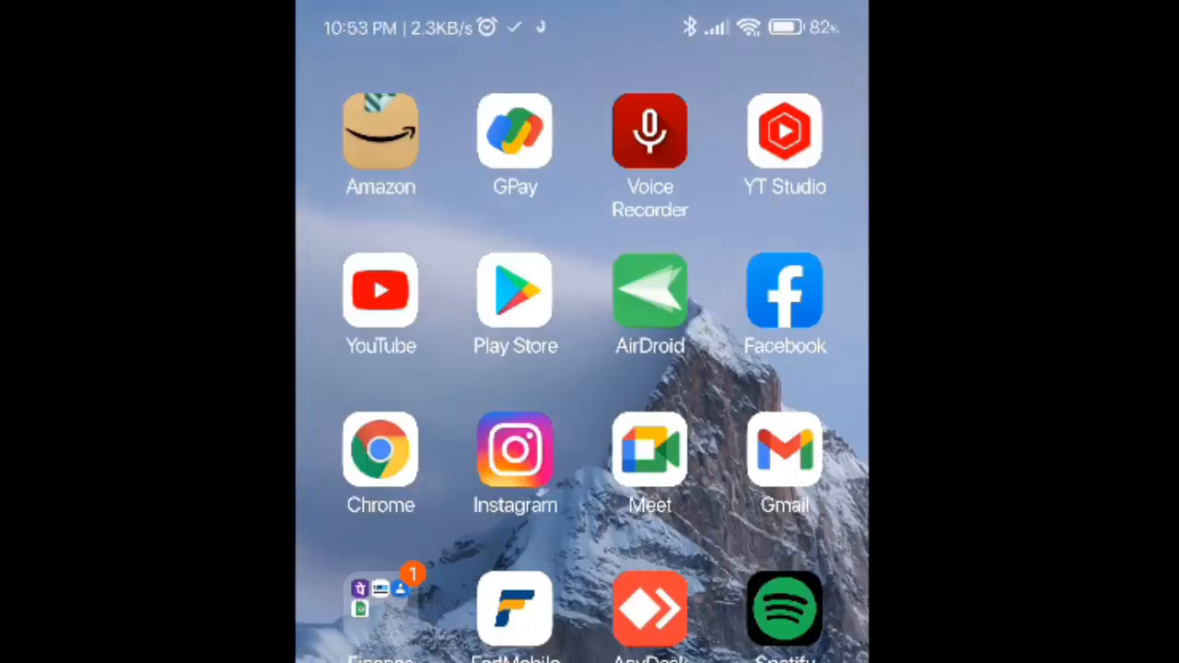
Switch to the phone's contacts app, search for "club00" and check the imported names and mobile numbers.
type("club")
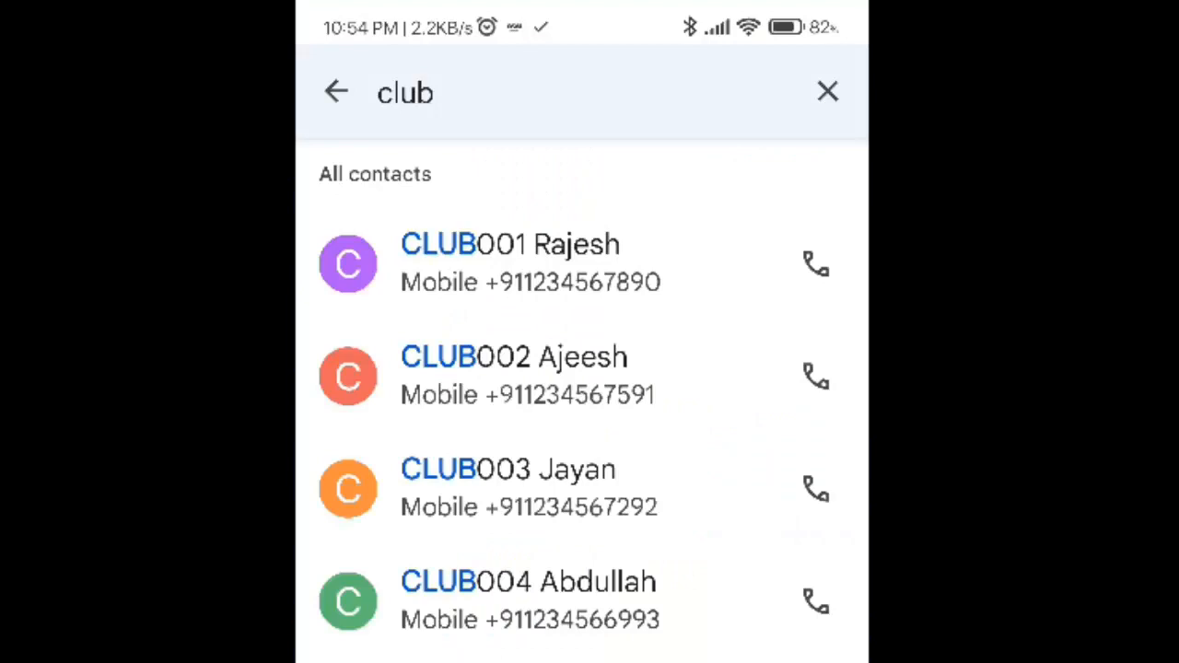
type("00")
left_click_drag(365, 627, 364, 472)
scroll(365, 472, "down", 8)
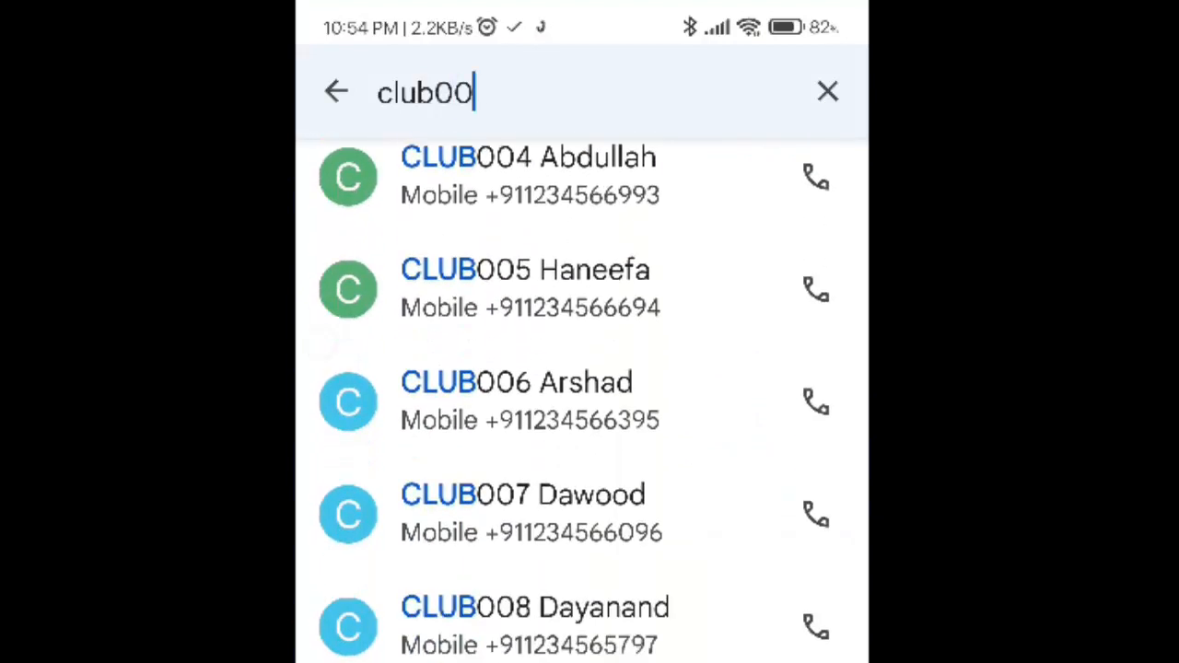
scroll(348, 470, "down", 5)
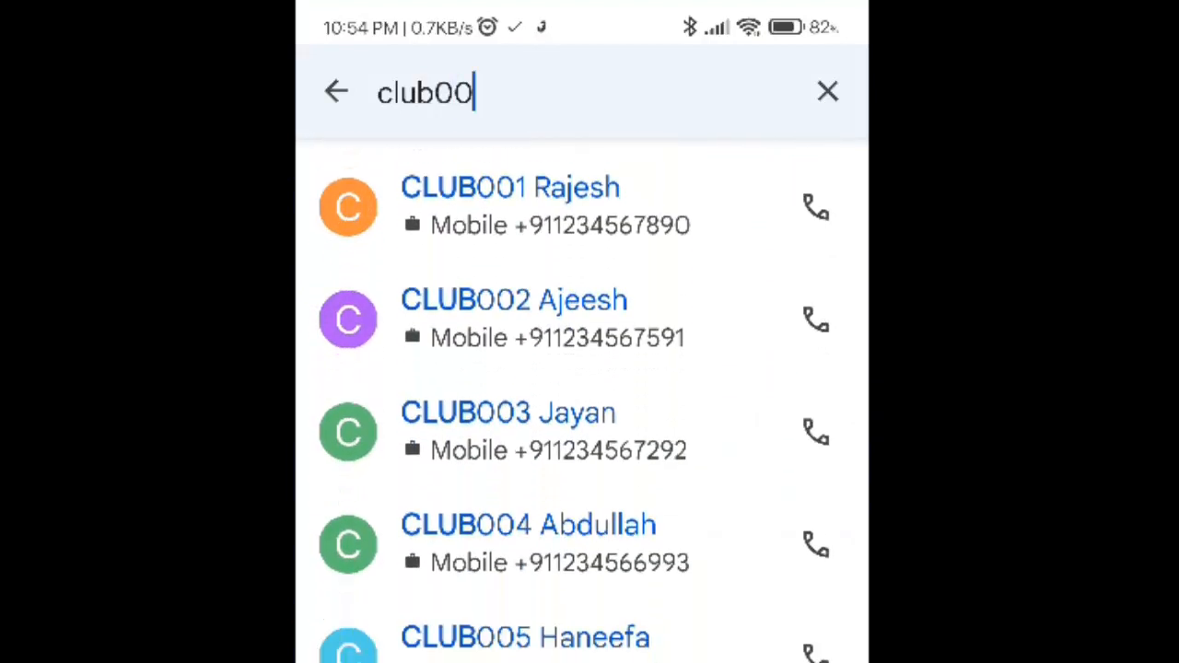
scroll(350, 469, "up", 6)
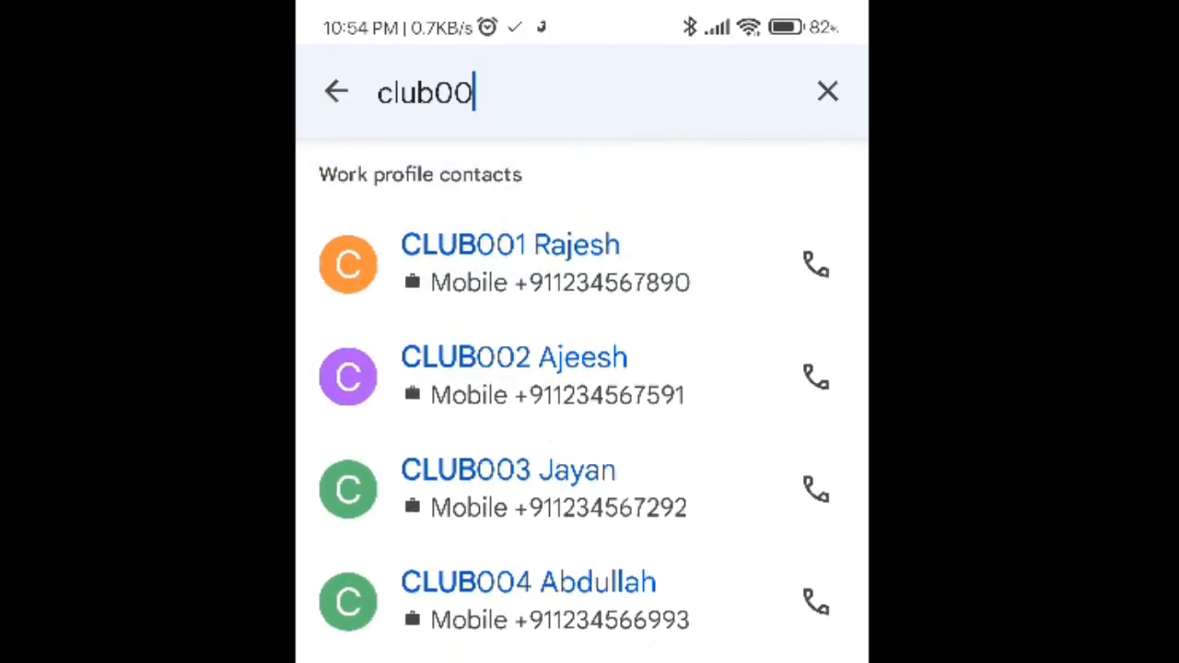
scroll(349, 460, "up", 6)
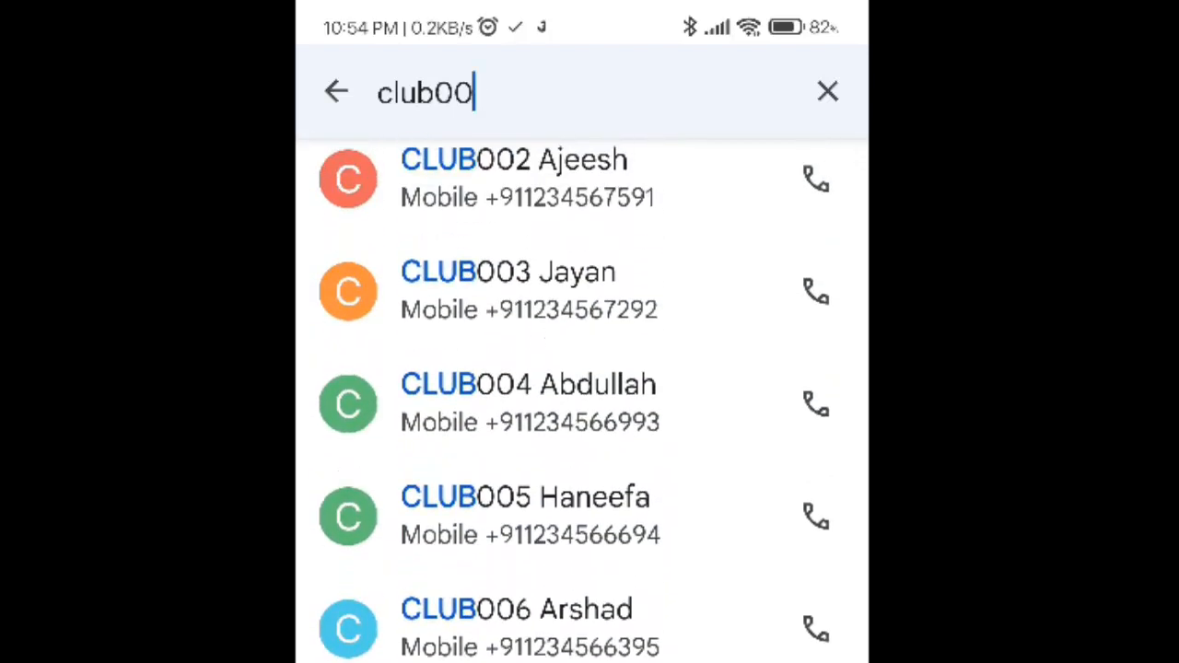
scroll(582, 401, "up", 2)
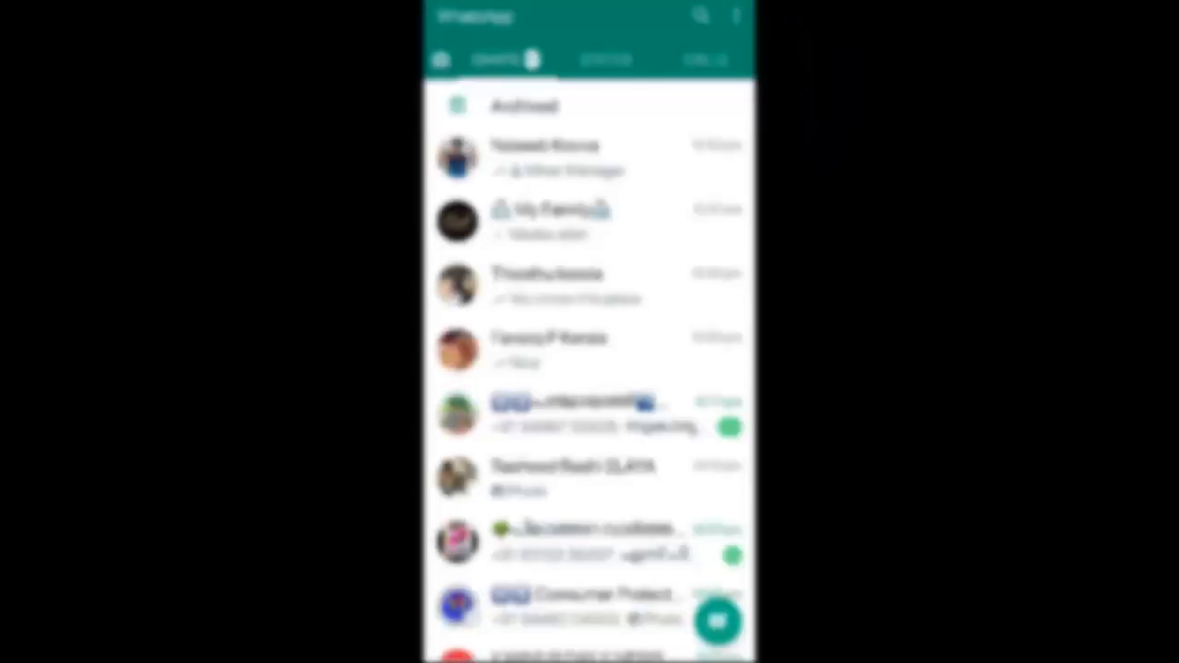
In WhatsApp, search the chats and contacts for "club".
left_click(701, 16)
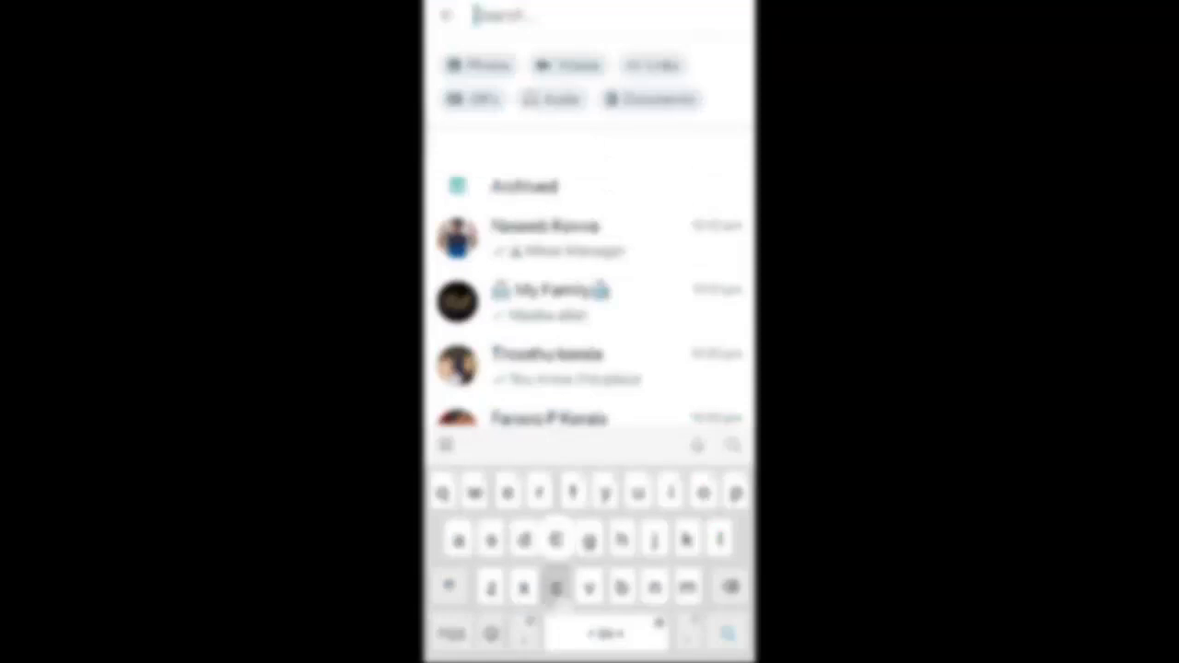
type("club")
left_click(450, 634)
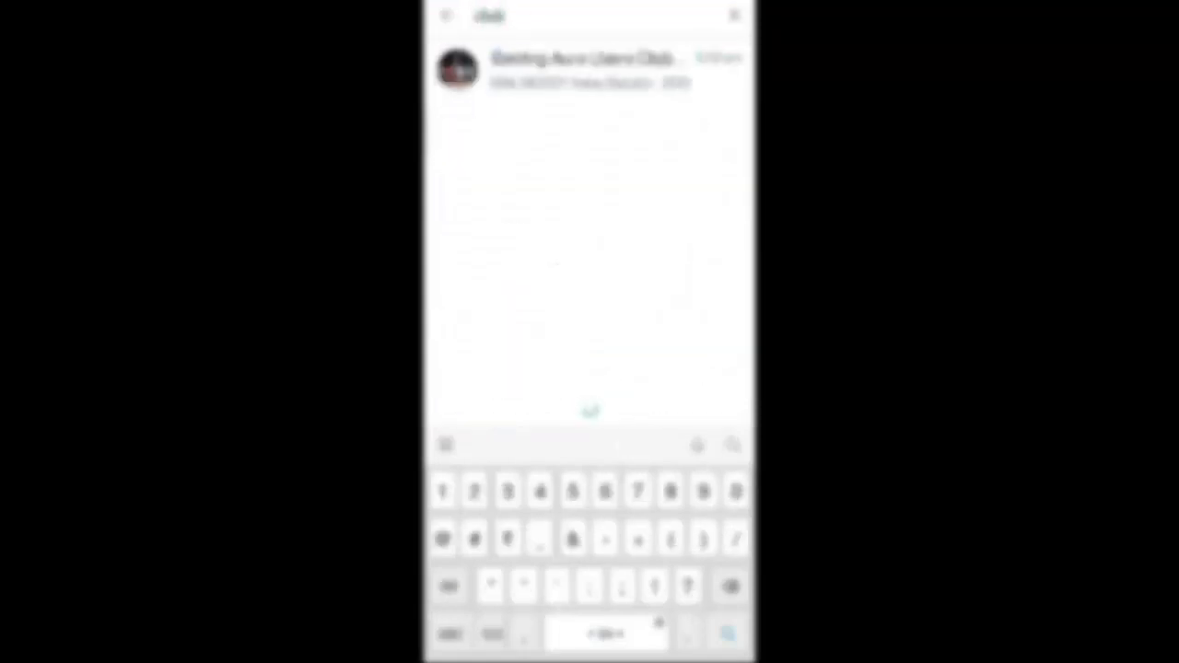